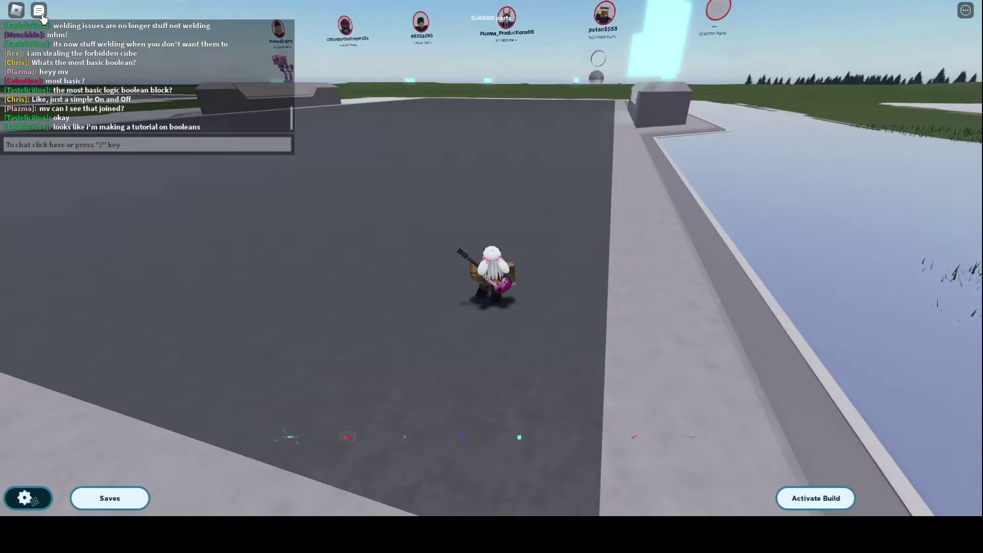
Hide the chat, angle the camera down on the avatar, and bring up the parts catalogue
left_click(40, 12)
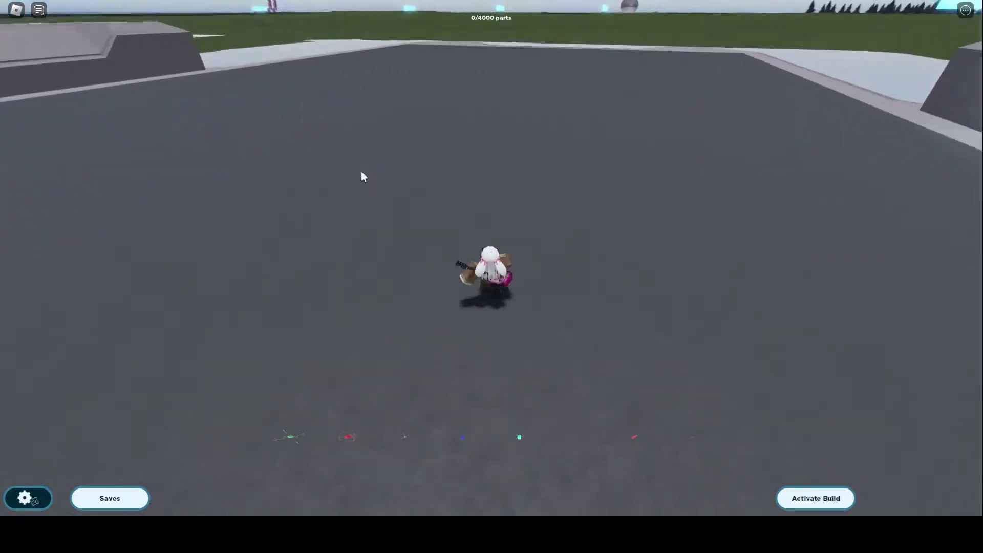
key("1")
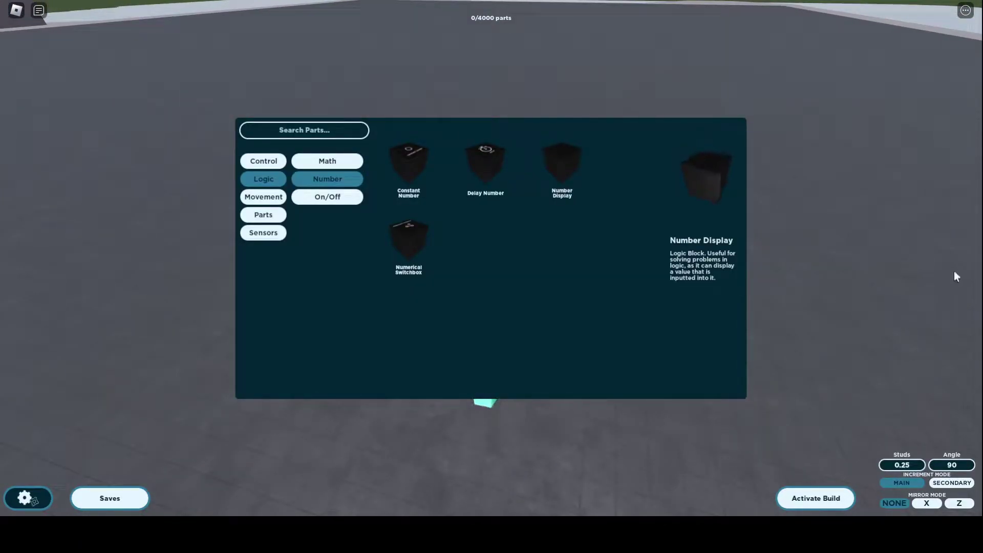
key("1")
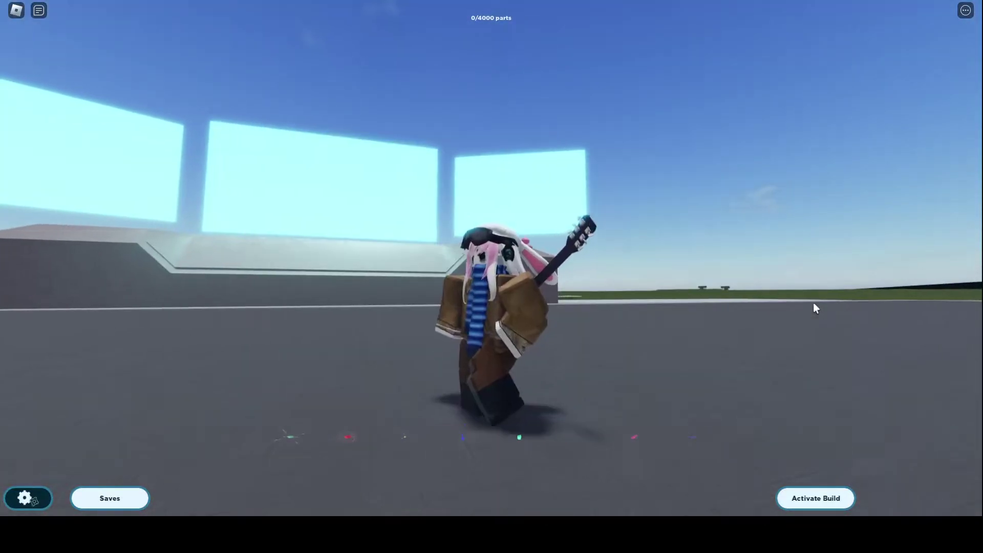
scroll(815, 308, "up", 3)
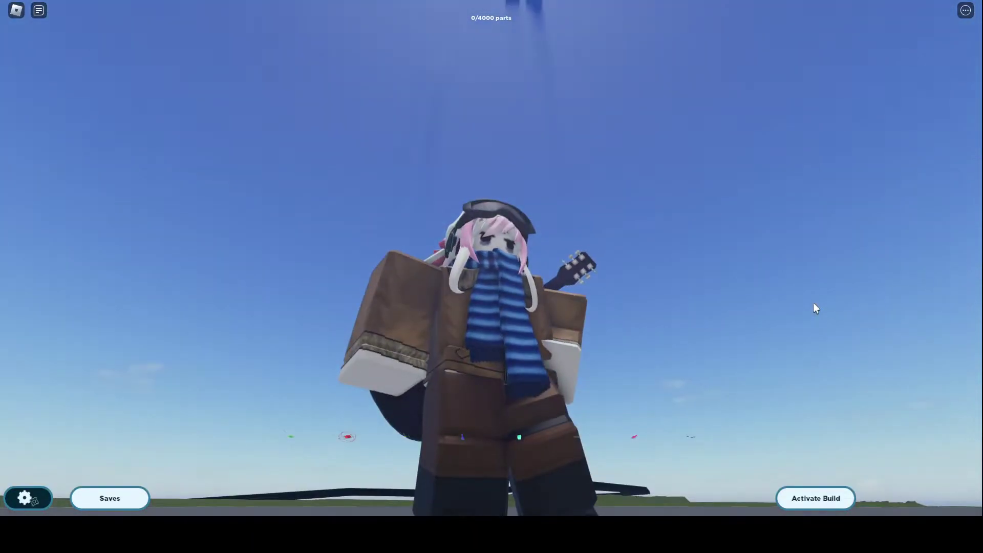
left_click_drag(815, 307, 815, 308)
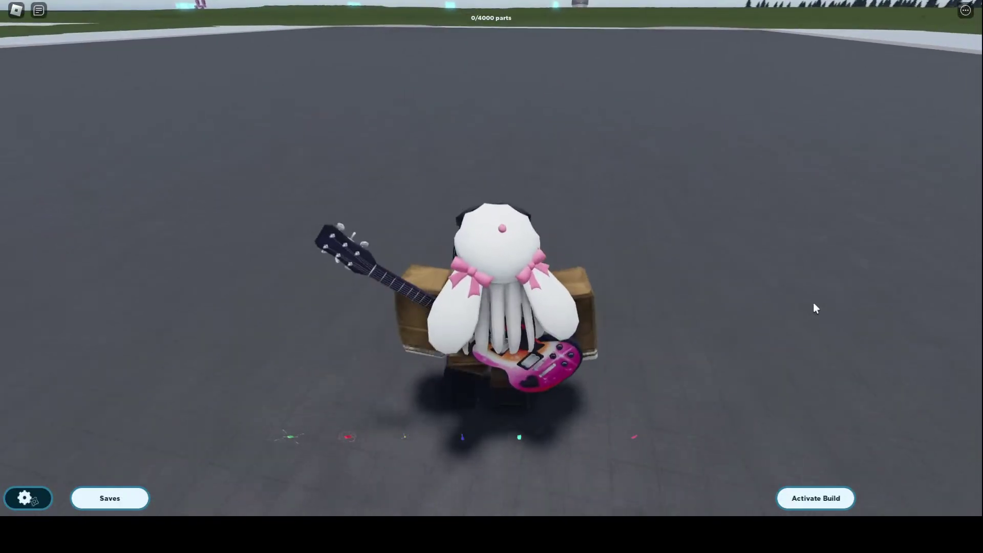
key("1")
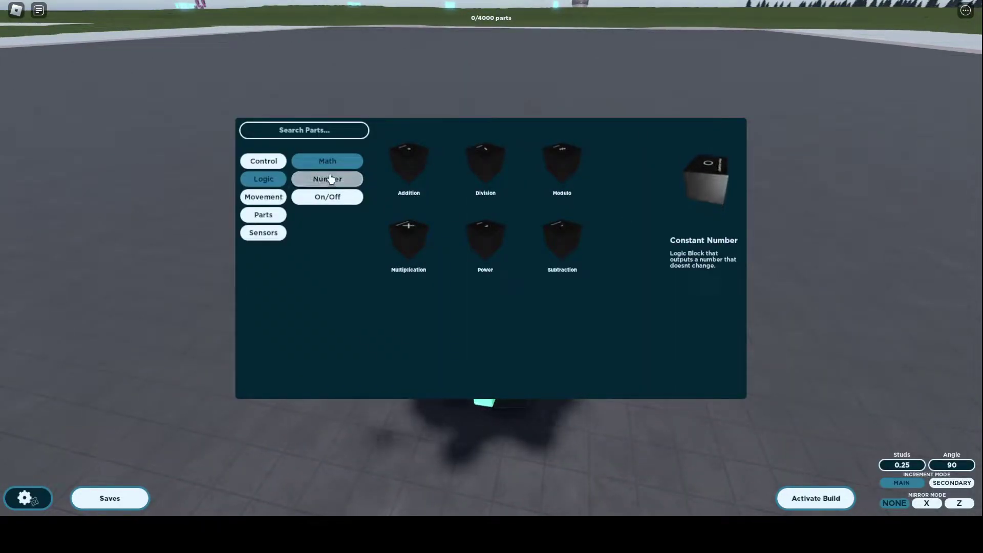
Place a Keybind Activator from the Control parts beside the avatar
left_click(265, 163)
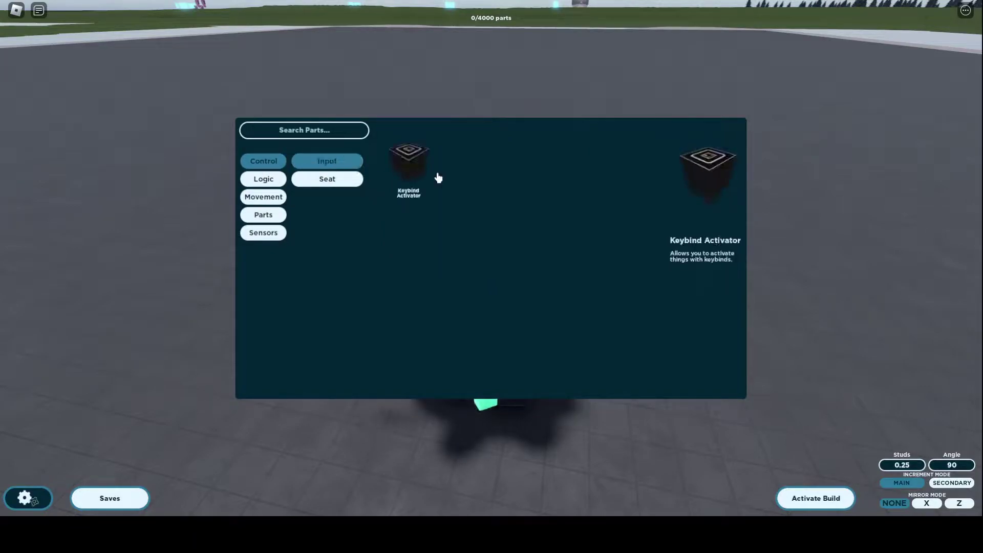
left_click(416, 167)
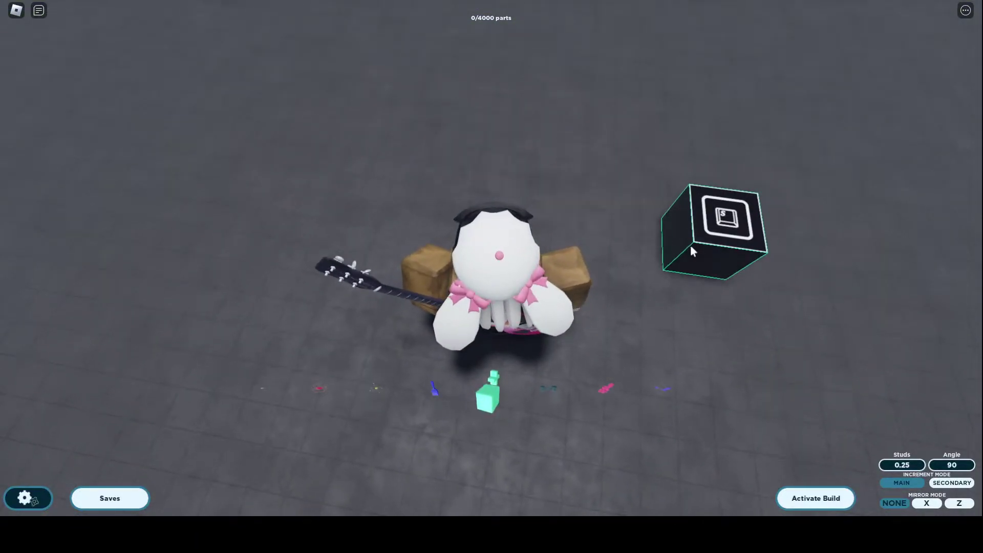
left_click(677, 271)
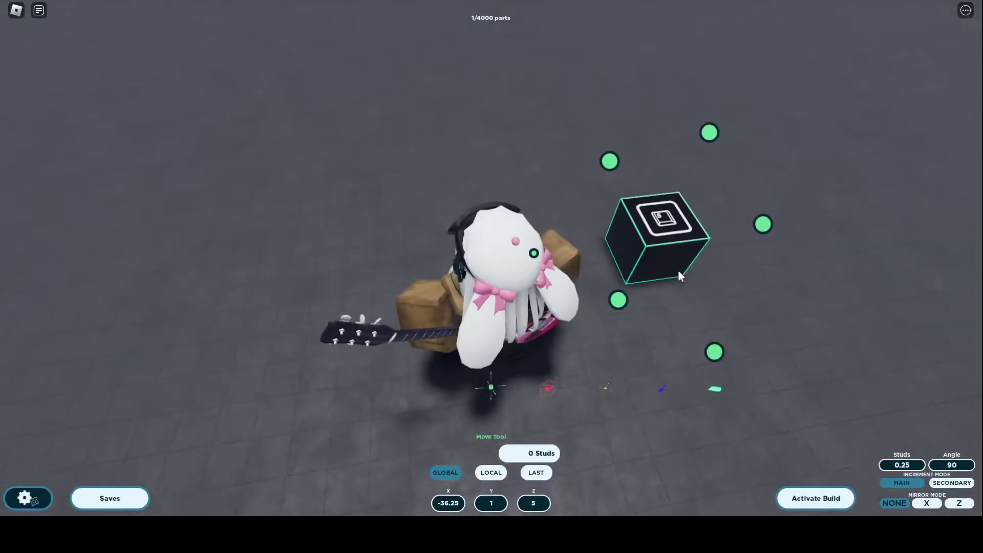
key("e")
Set the Keybind Activator's key to P and confirm it
key("e")
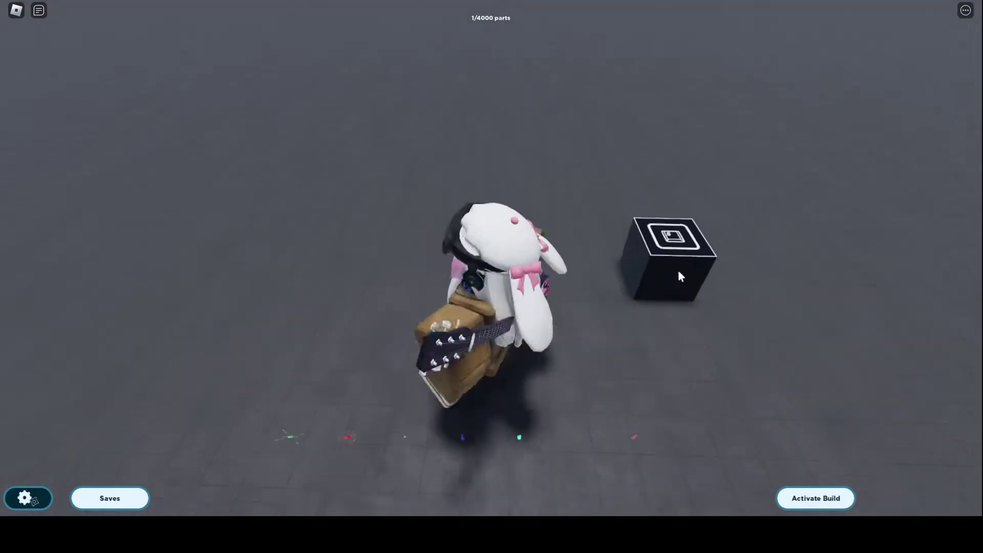
key("e")
key("e")
left_click(630, 308)
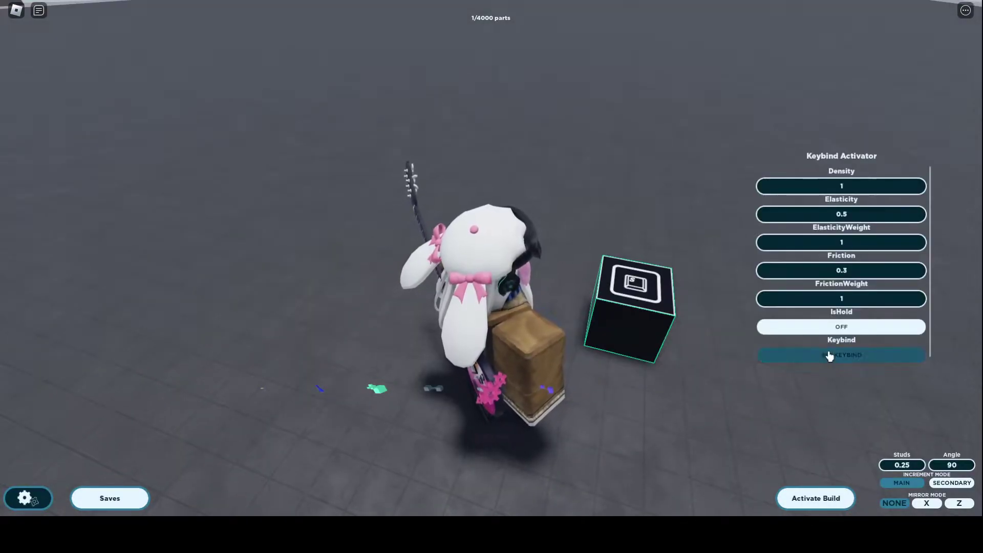
left_click(896, 363)
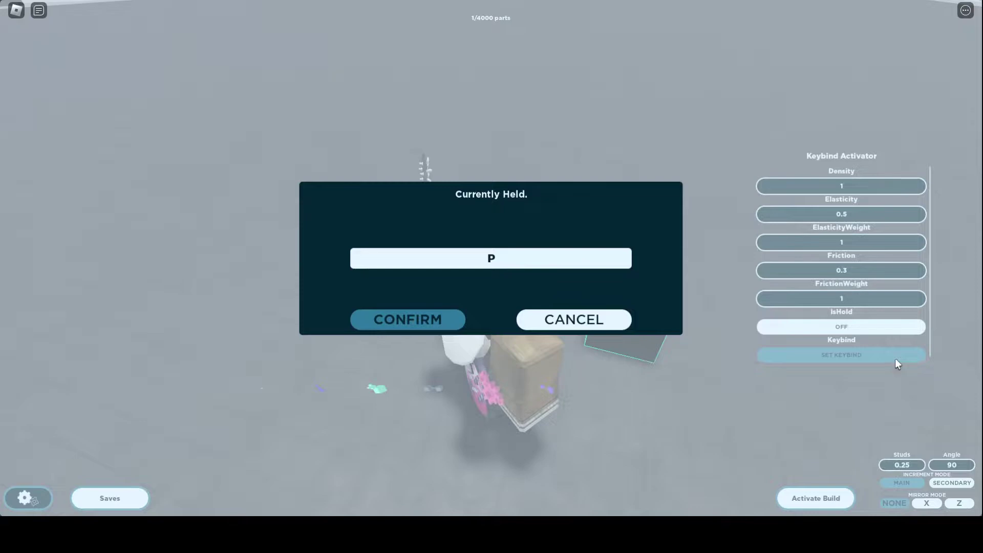
key("w")
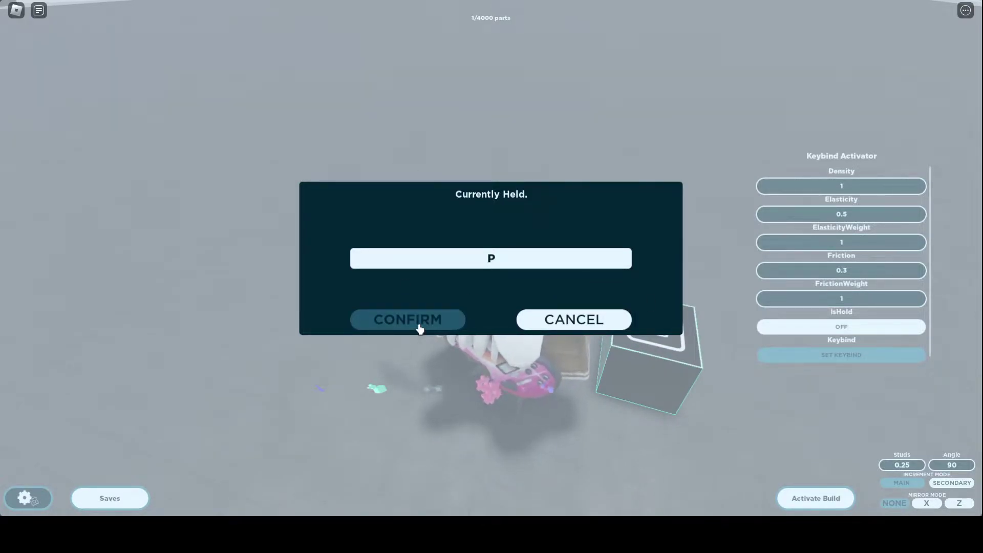
left_click(419, 328)
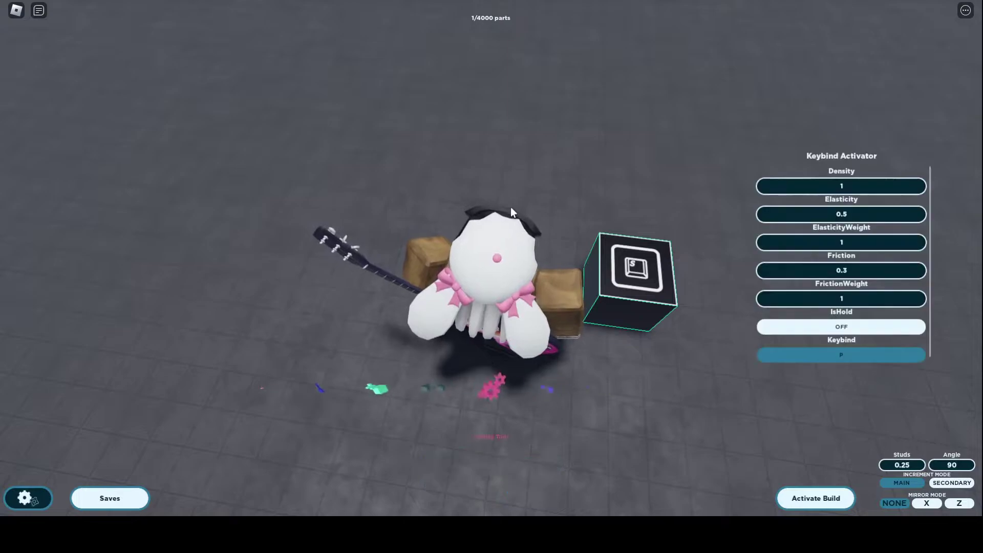
Deselect the keybind block, orbit the camera, and reopen the parts catalogue
left_click(510, 206)
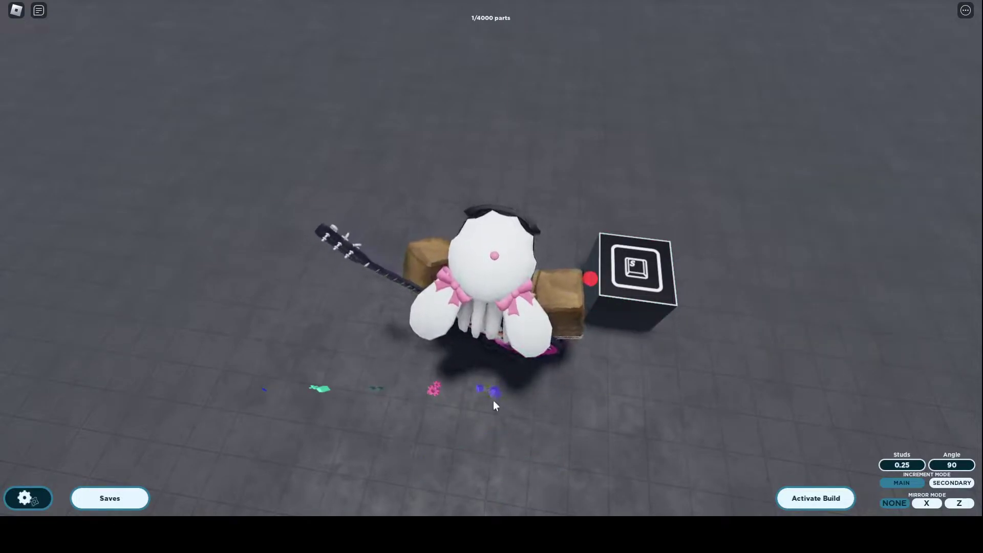
scroll(527, 296, "up", 3)
mouse_move(646, 320)
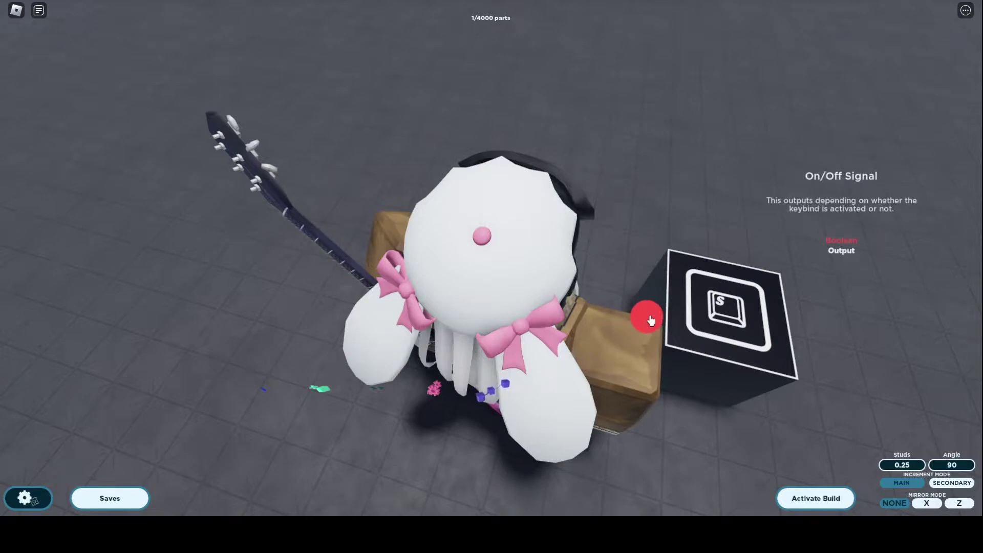
left_click_drag(563, 260, 563, 260)
key("e")
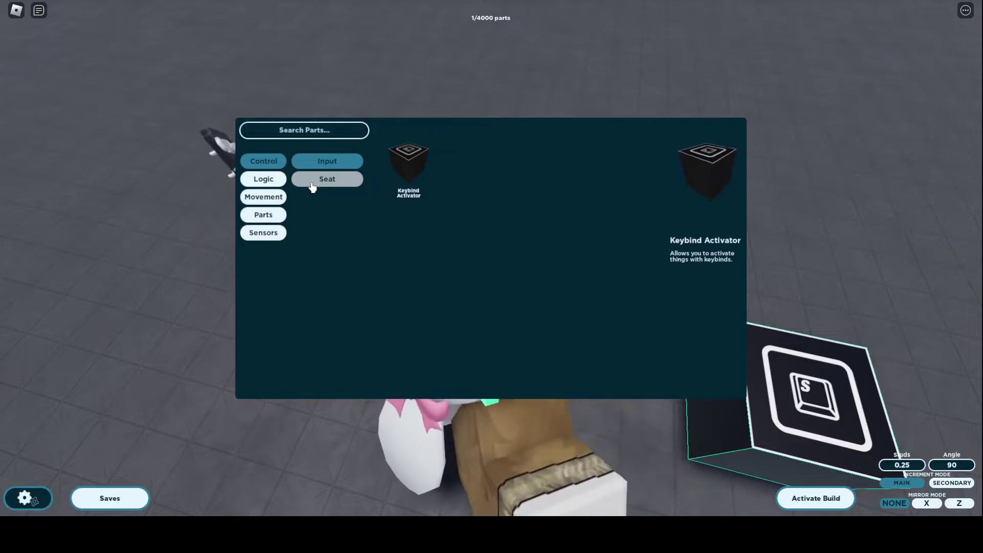
Browse the seat and movement parts: force, motor, physics and servo lists
left_click(303, 183)
left_click(263, 197)
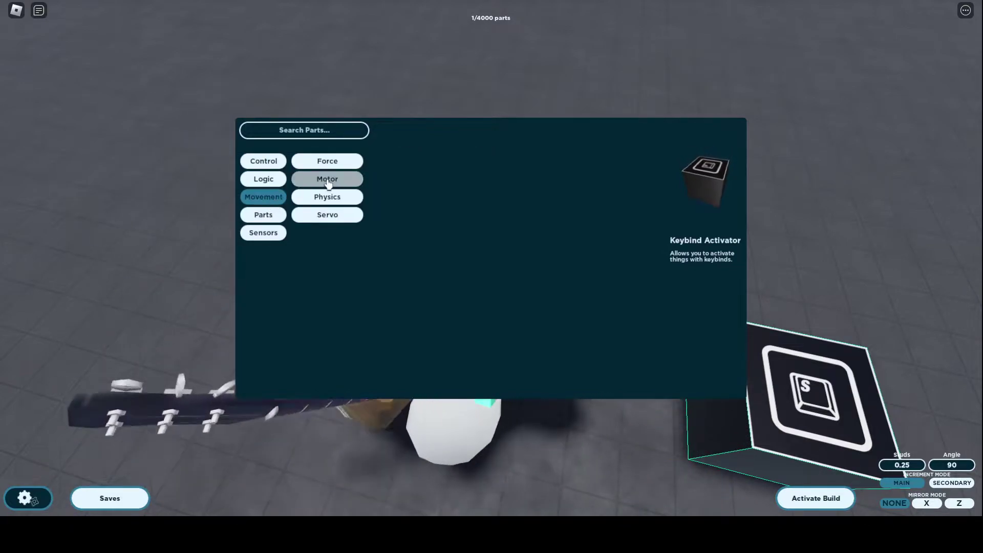
left_click(333, 164)
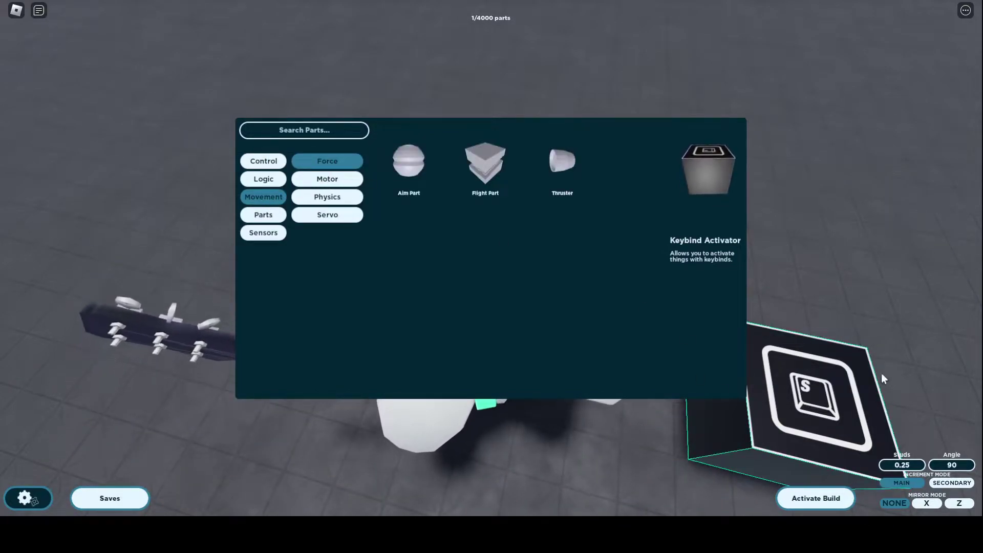
left_click(327, 178)
left_click(327, 197)
left_click(337, 214)
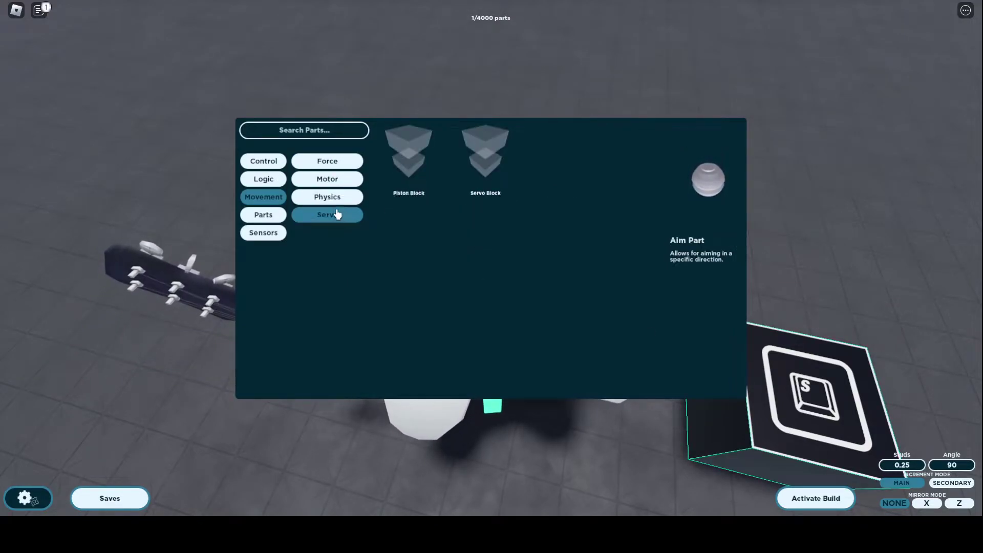
Place an And block from Logic > On/Off beside the keybind block
left_click(263, 179)
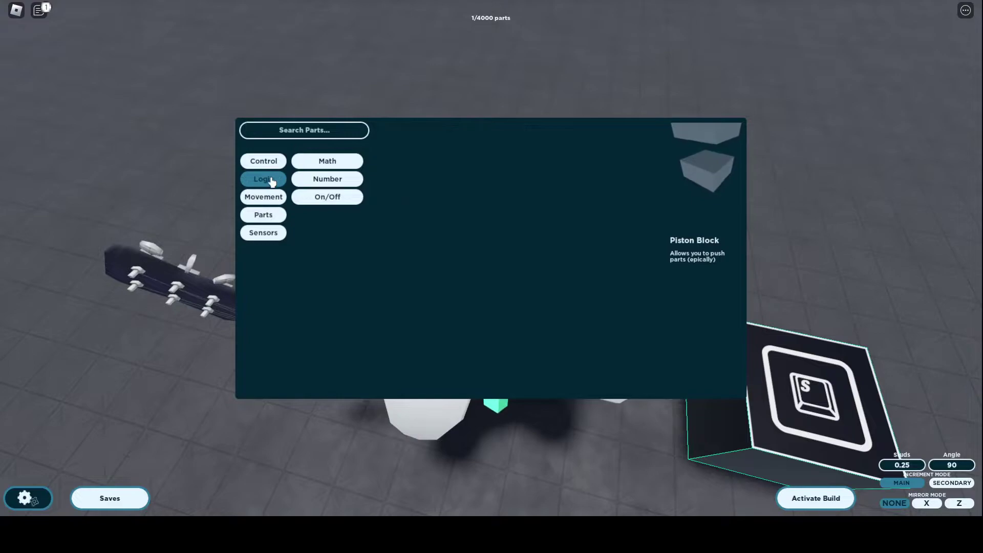
left_click(320, 200)
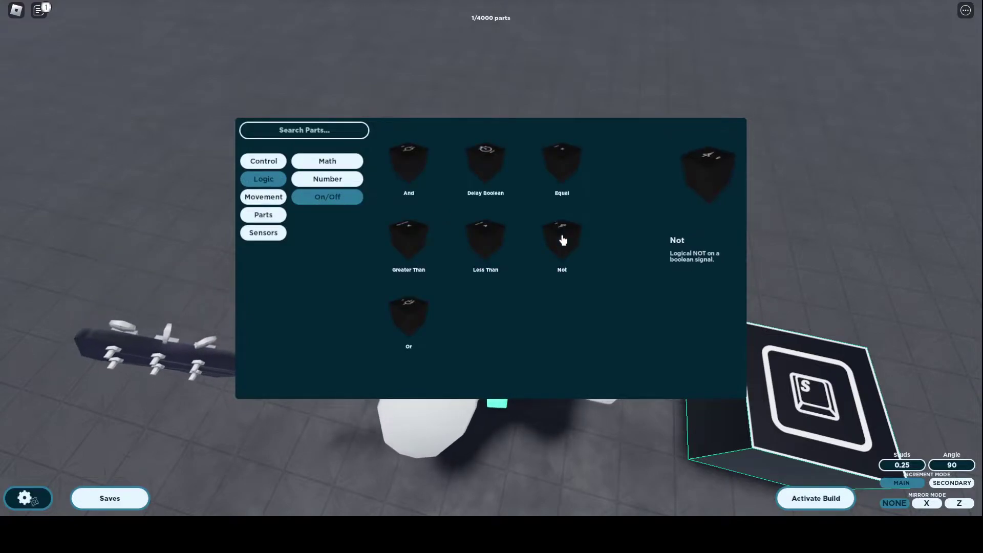
left_click(407, 164)
left_click(581, 144)
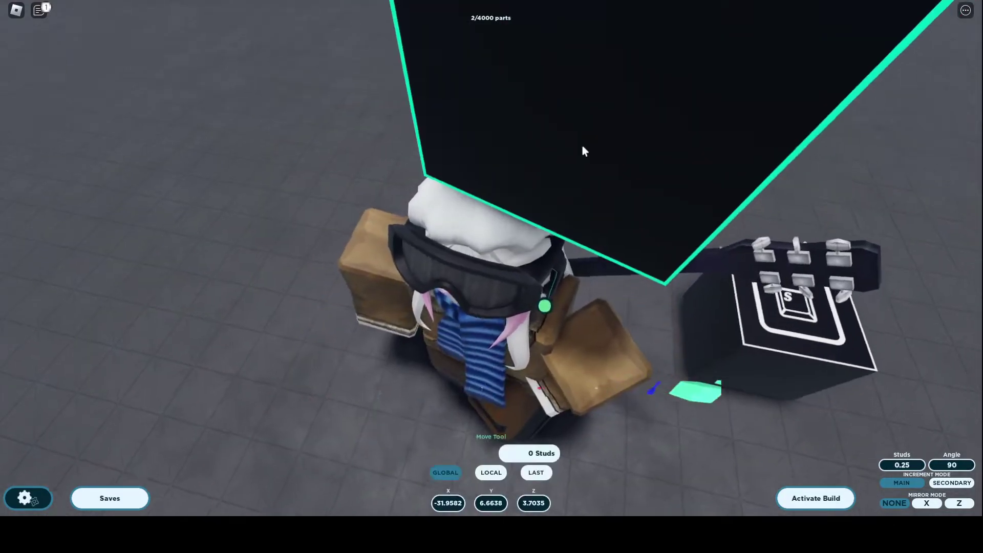
mouse_move(581, 145)
left_mouse_down()
mouse_move(395, 61)
mouse_move(567, 114)
mouse_move(593, 140)
left_mouse_up()
Cycle through the rotate, configure and wiring tools with the And block placed
scroll(677, 124, "down", 5)
key("3")
key("1")
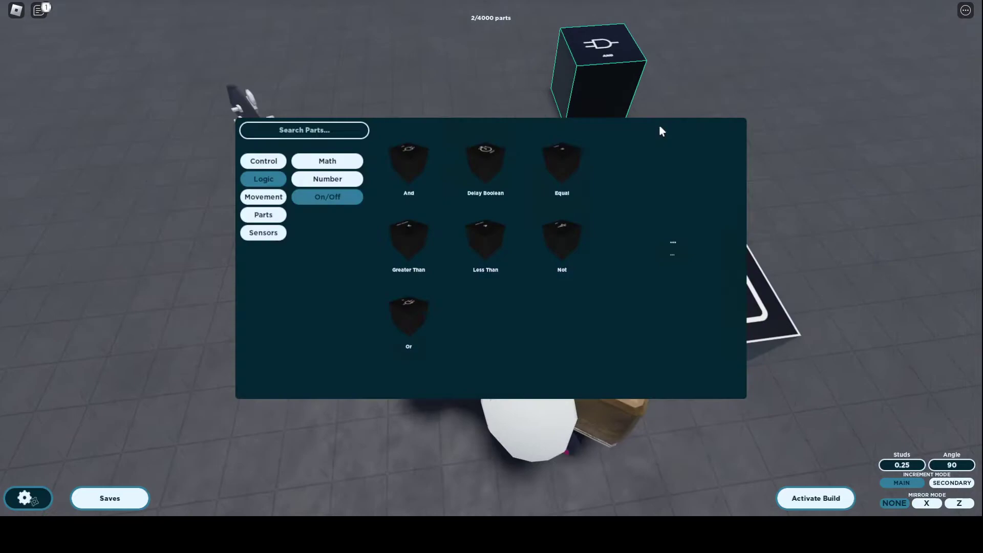
key("4")
key("5")
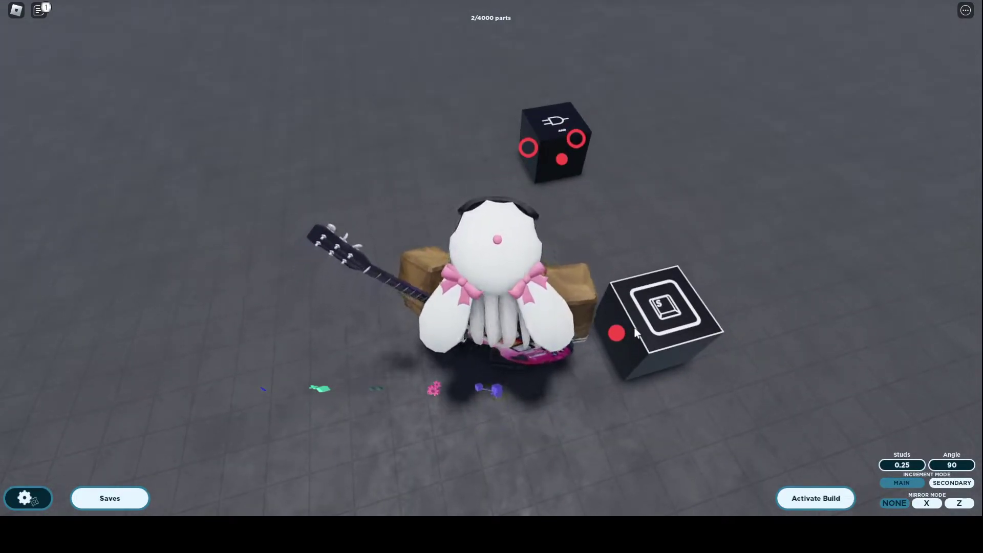
Orbit and tilt the camera to look over the keybind and And blocks
key("Left")
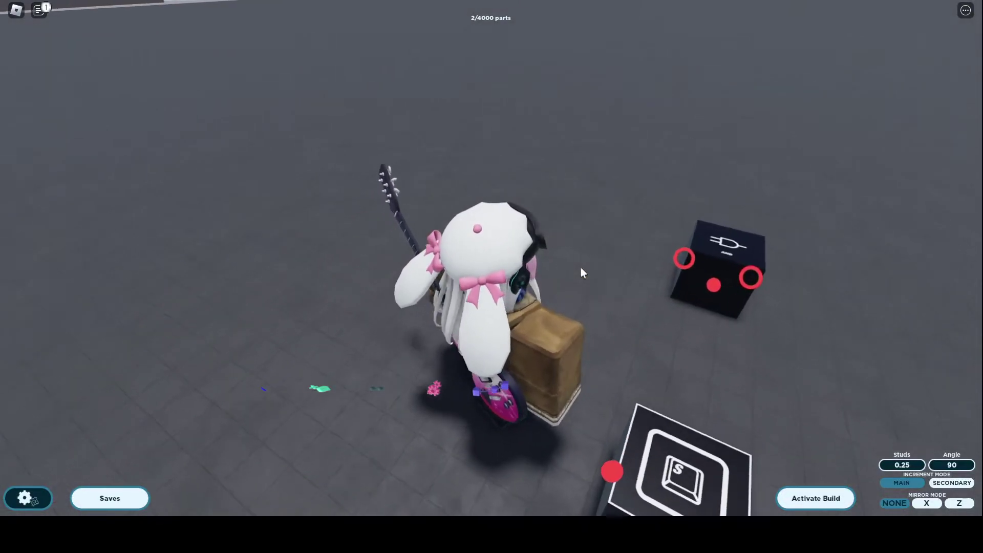
key("Left")
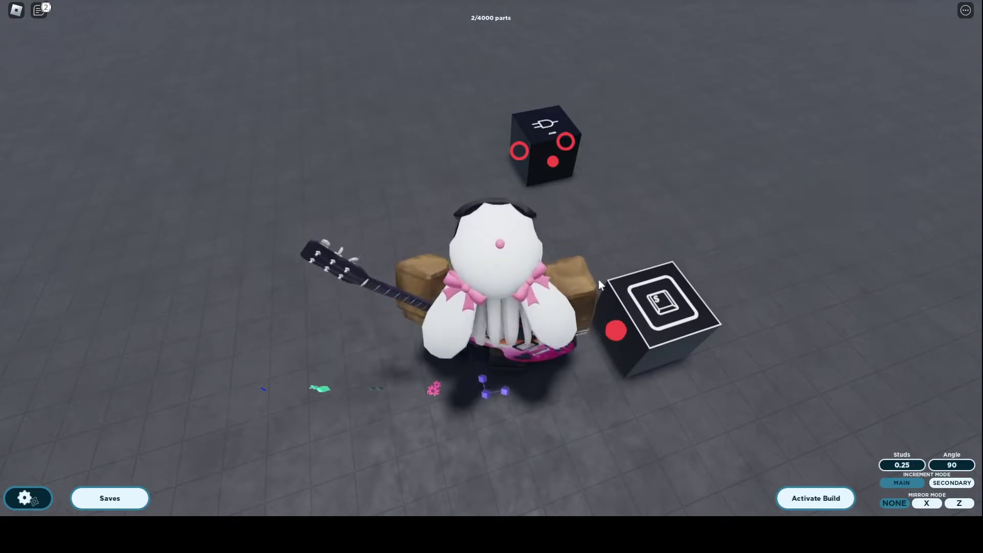
key("Page_Up")
key("Page_Down")
mouse_move(595, 261)
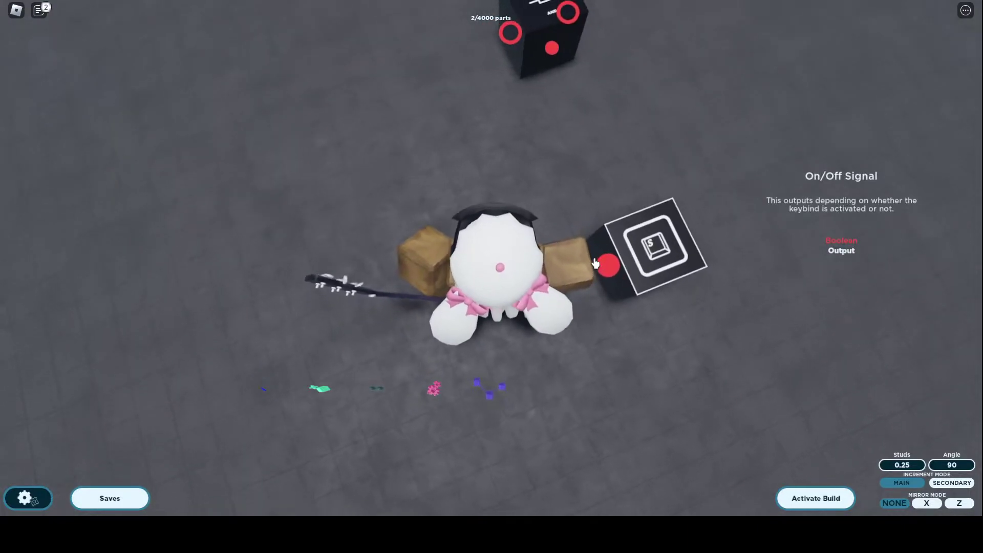
key("Page_Up")
key("Page_Down")
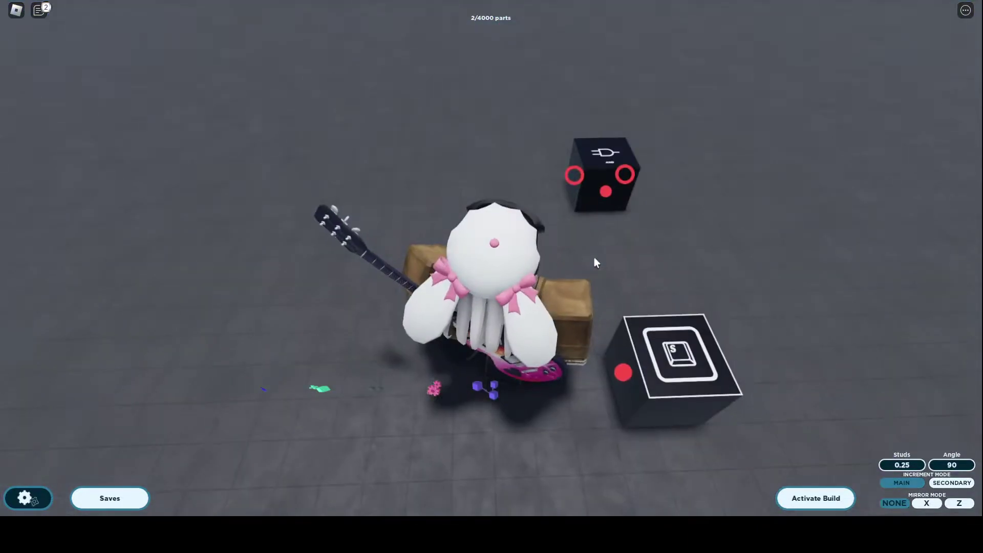
Open the parts catalogue on the Logic > Number parts
key("e")
left_click(302, 180)
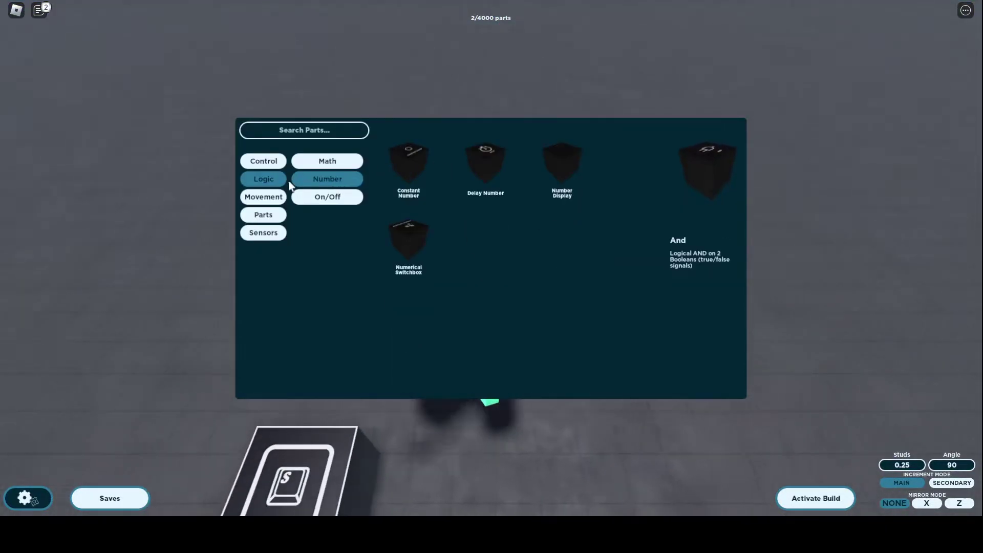
key("e")
key("e")
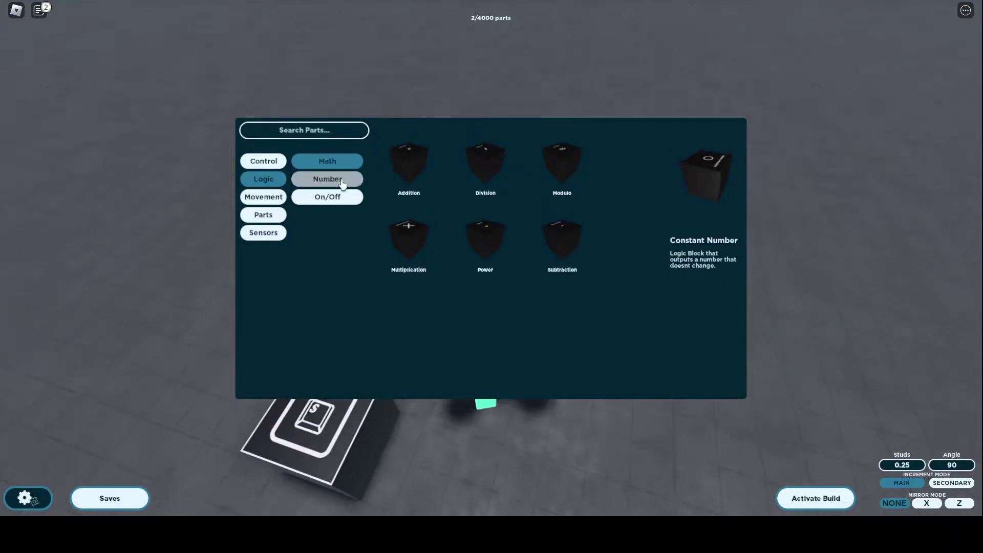
left_click(347, 187)
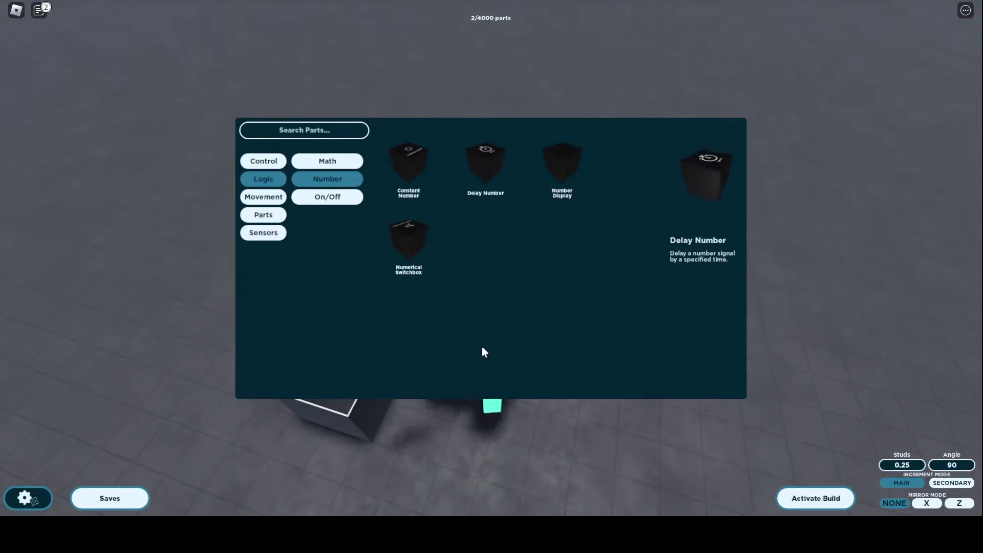
After browsing Math and Control, place a Motor Block from Movement > Motor
left_click(314, 156)
left_click(269, 162)
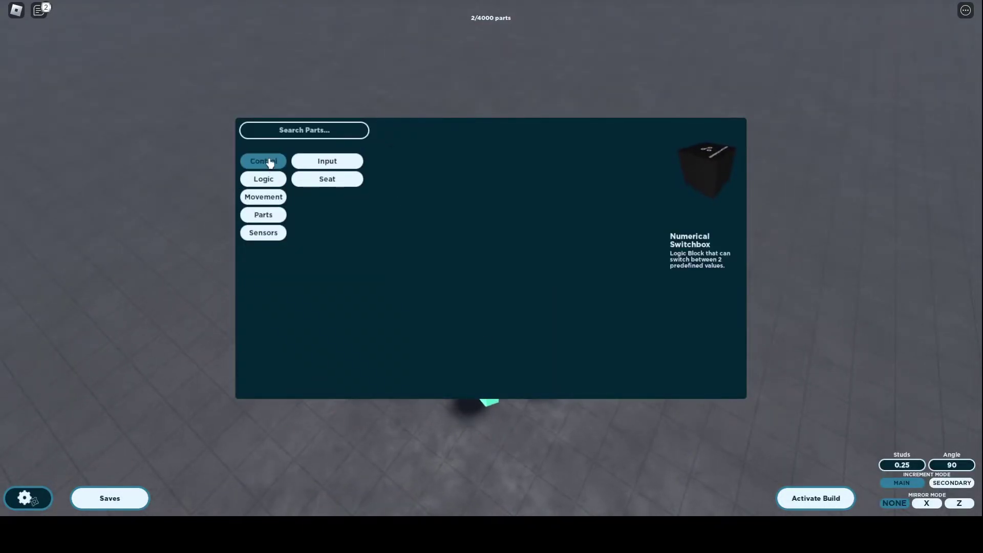
left_click(280, 184)
left_click(264, 200)
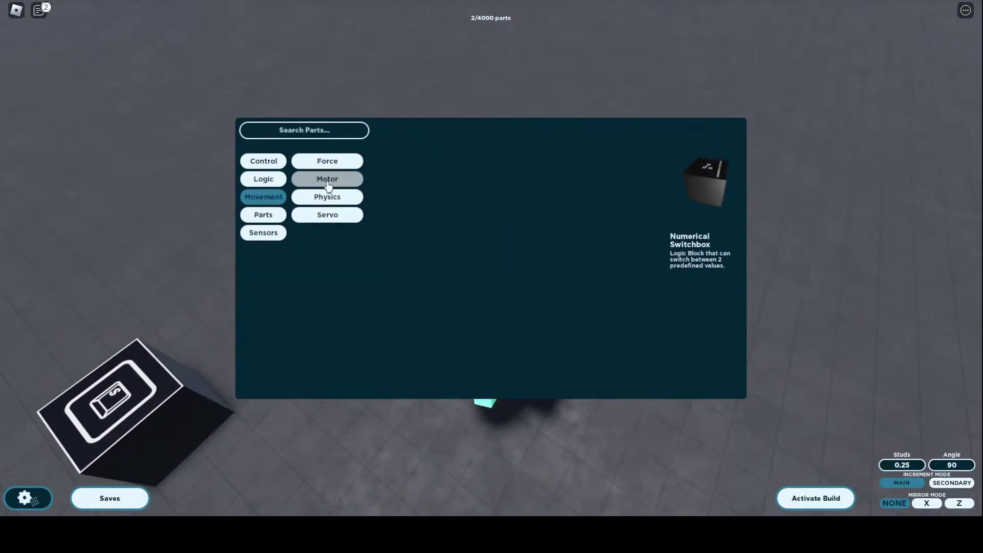
left_click(338, 180)
left_click(409, 159)
left_click(652, 235)
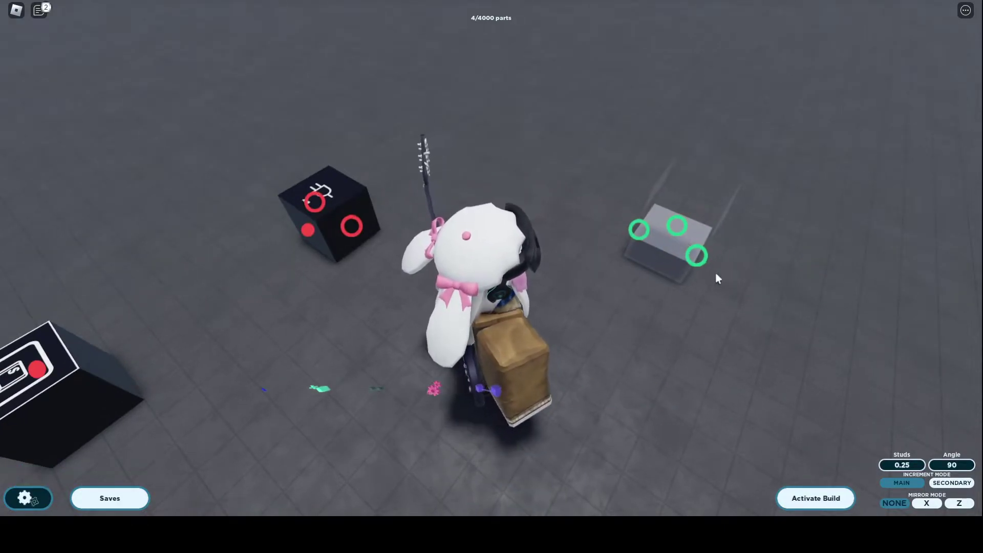
key("Left")
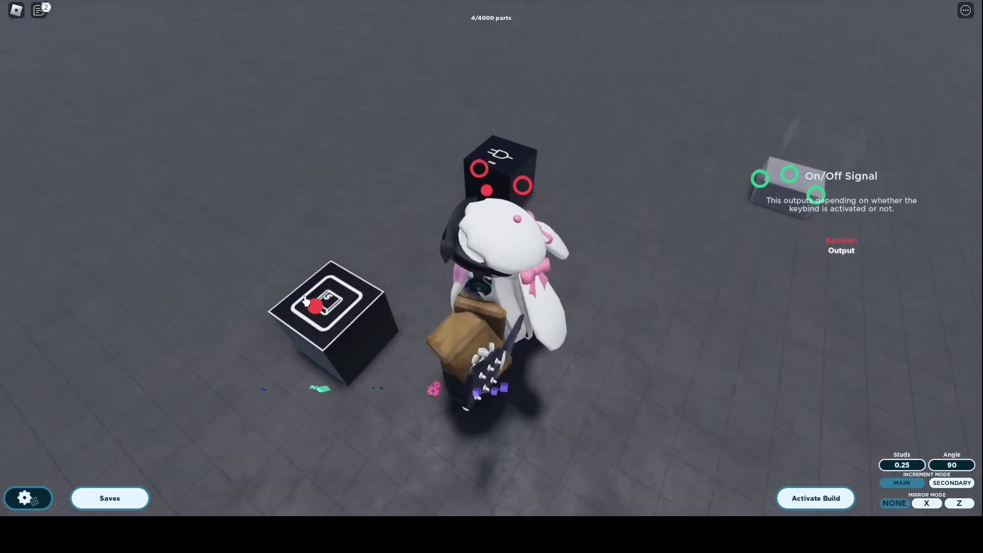
key("e")
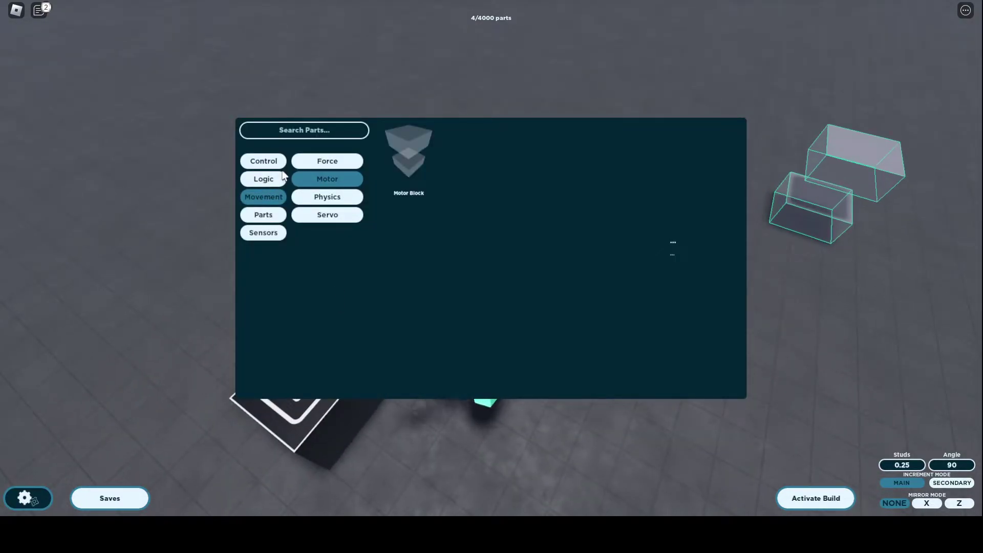
Place a Numerical Switchbox from Logic > Number
left_click(263, 179)
left_click(328, 179)
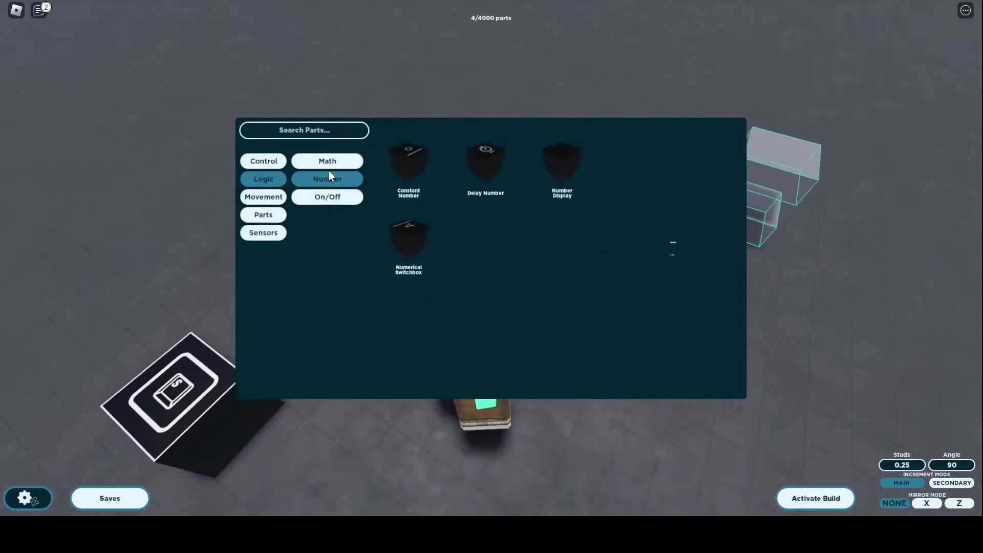
left_click(427, 246)
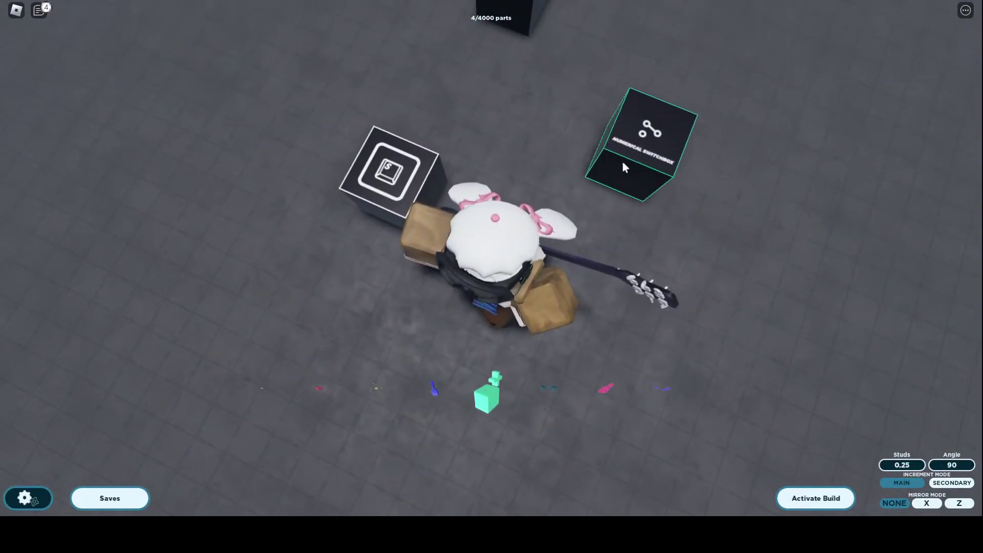
Place two Constant Number blocks right of the switchbox, one below the other
key("e")
key("e")
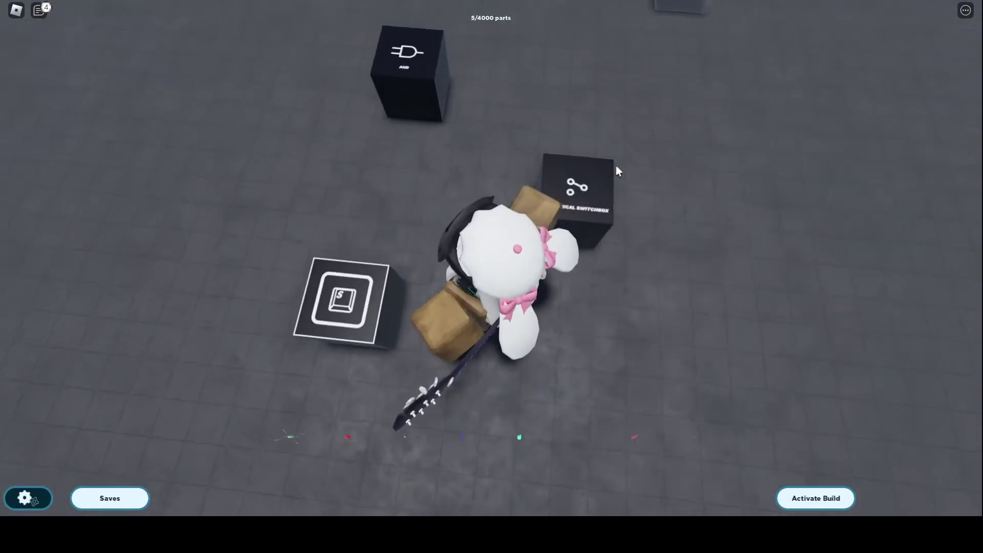
key("e")
left_click(409, 165)
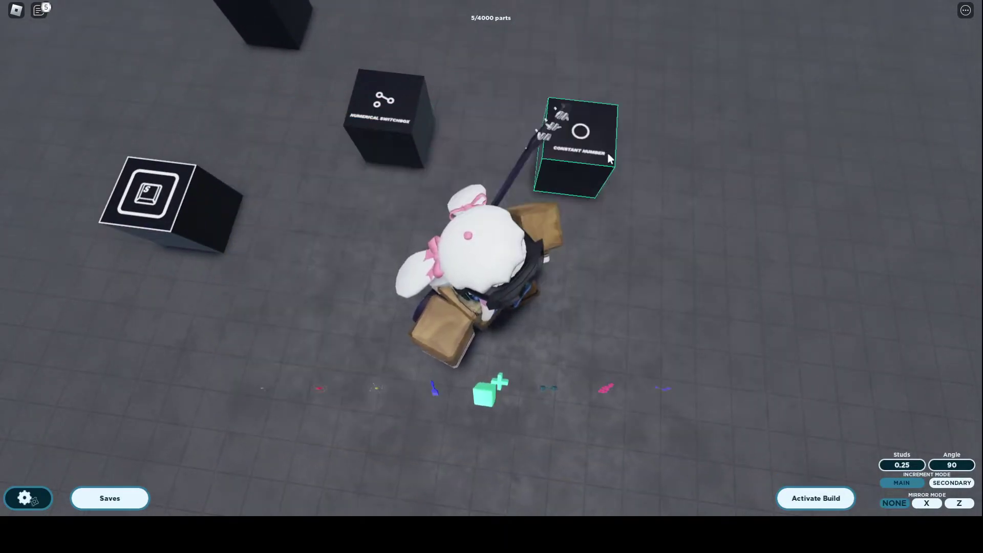
key("Left")
left_click(592, 161)
key("Left")
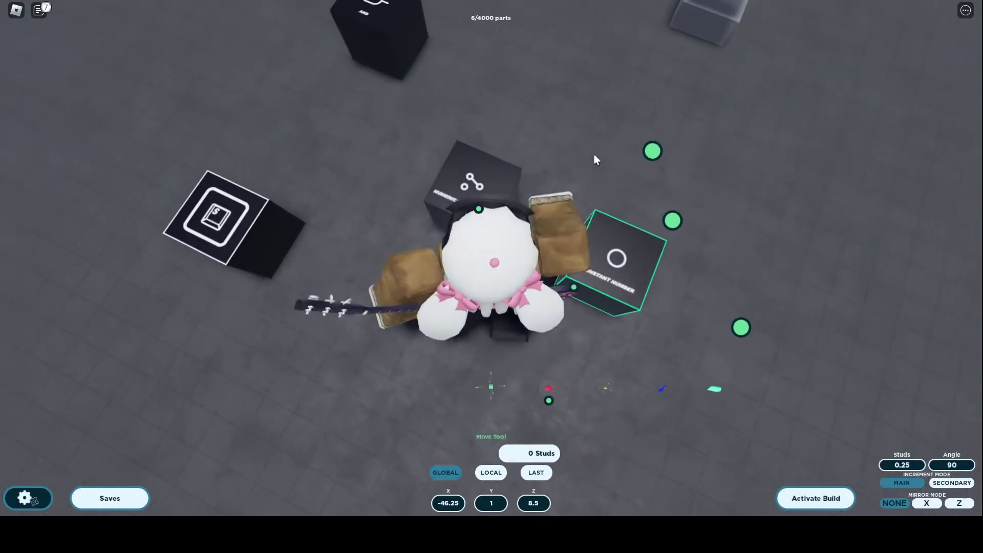
key("e")
left_click(412, 159)
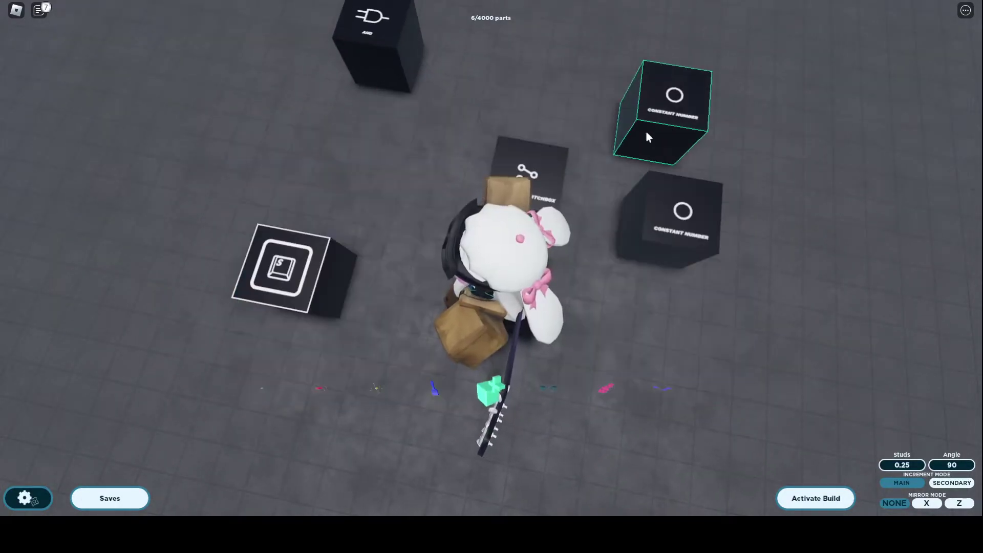
left_click(646, 132)
key("Left")
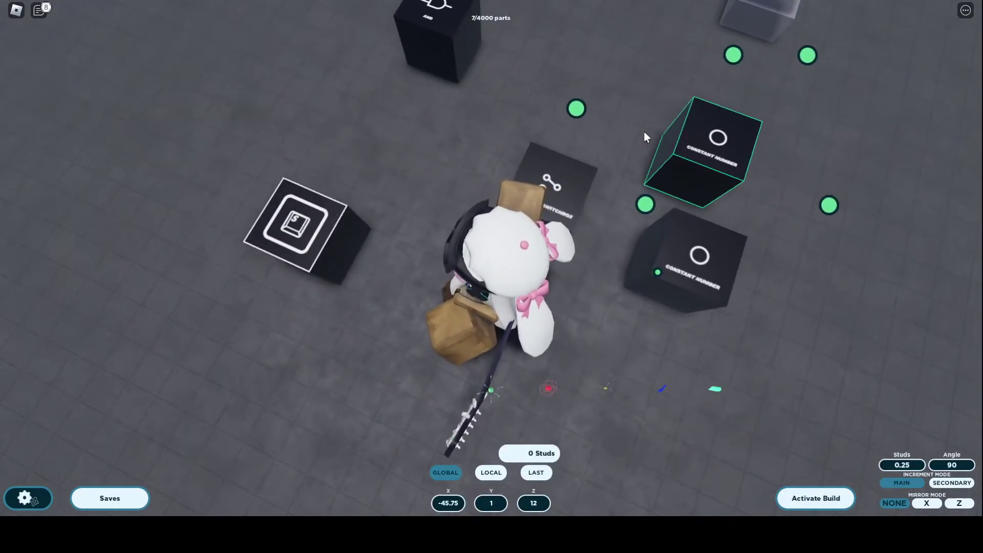
Walk to the blocks and wire both Constant Numbers into the switchbox's On and Off Value inputs
key("s")
key("a")
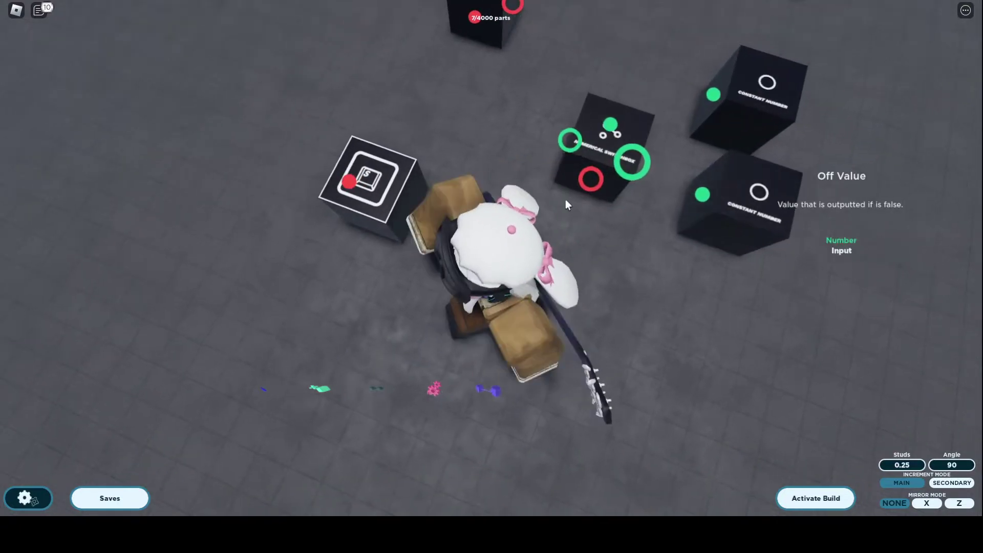
key("Left")
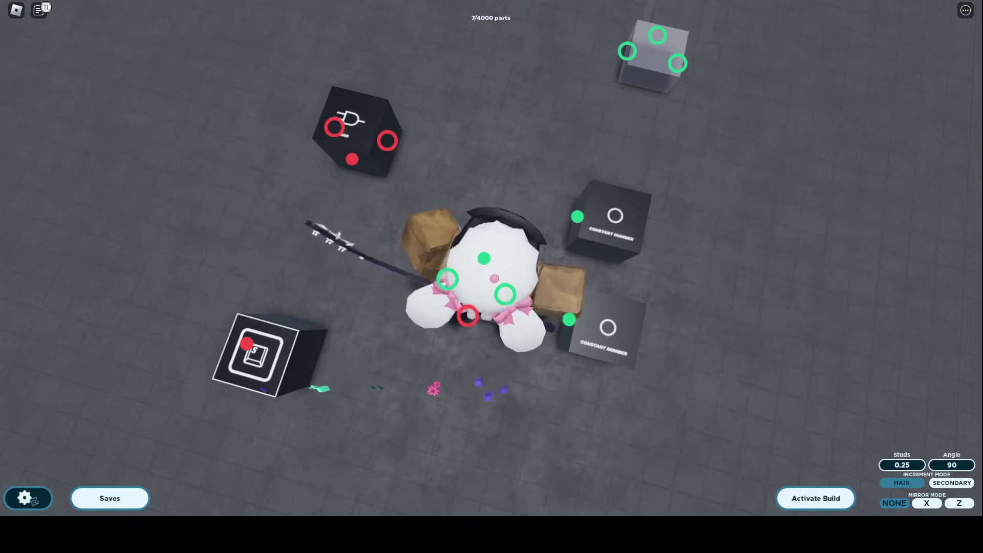
key("s")
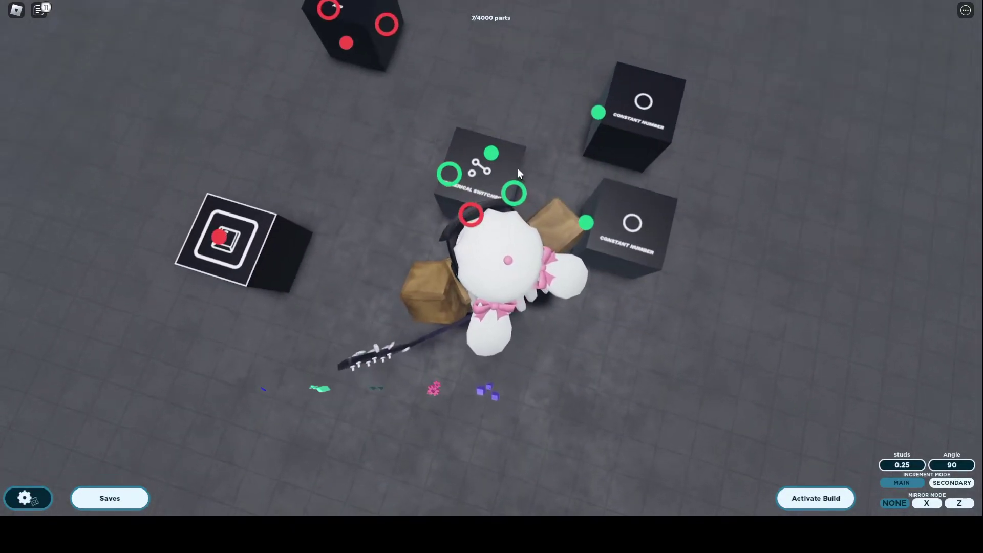
mouse_move(592, 234)
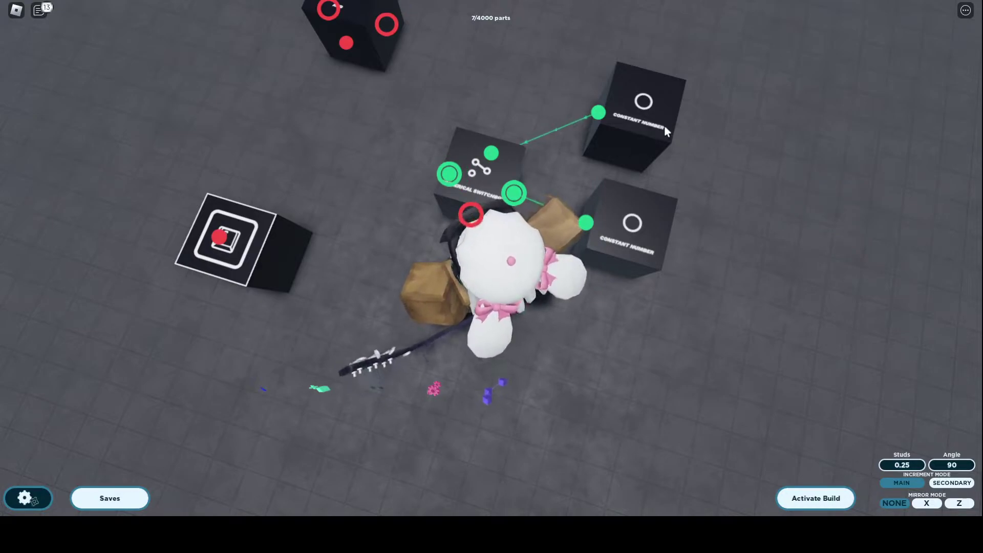
scroll(663, 127, "down", 2)
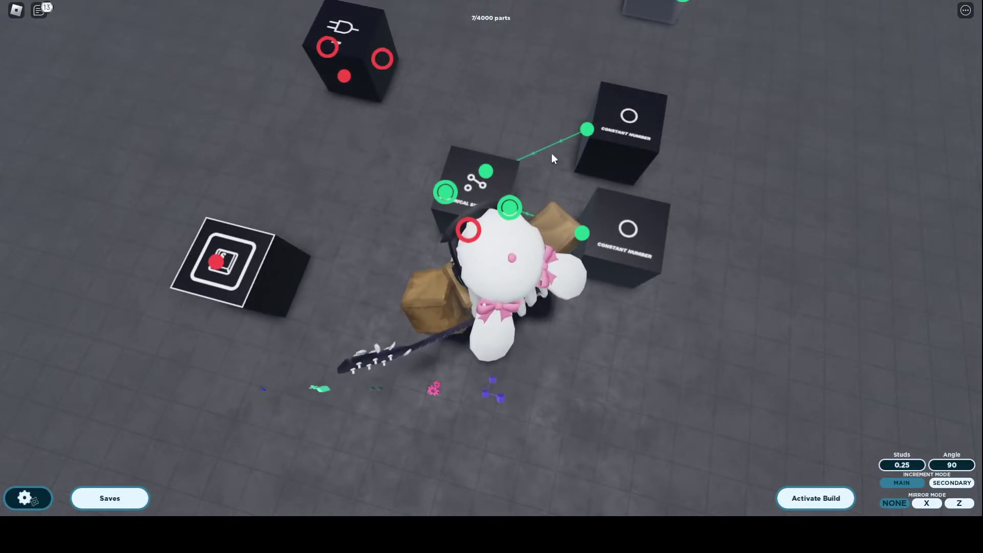
Check the upper Constant Number (1), then place a Number Display behind the switchbox rotated -90° on X
key("3")
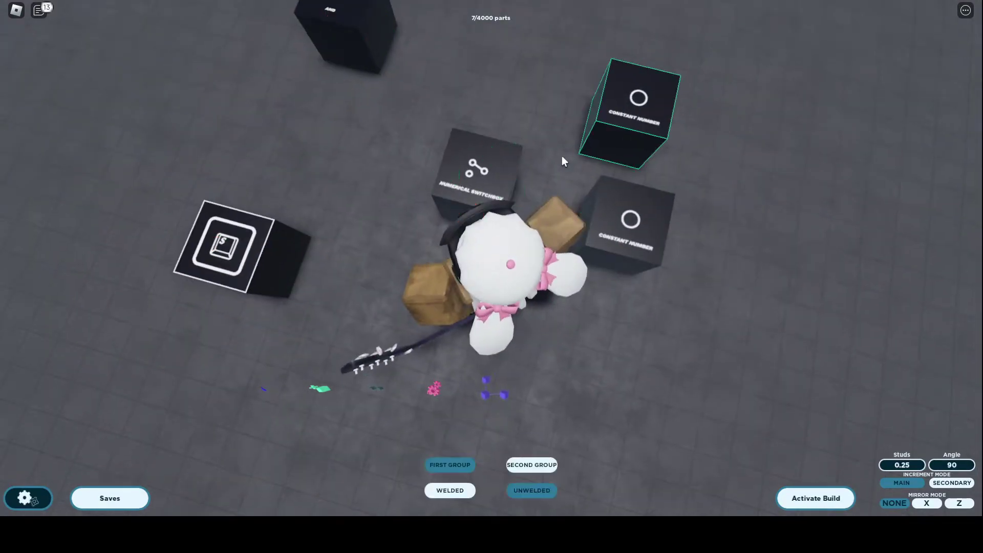
left_click(561, 155)
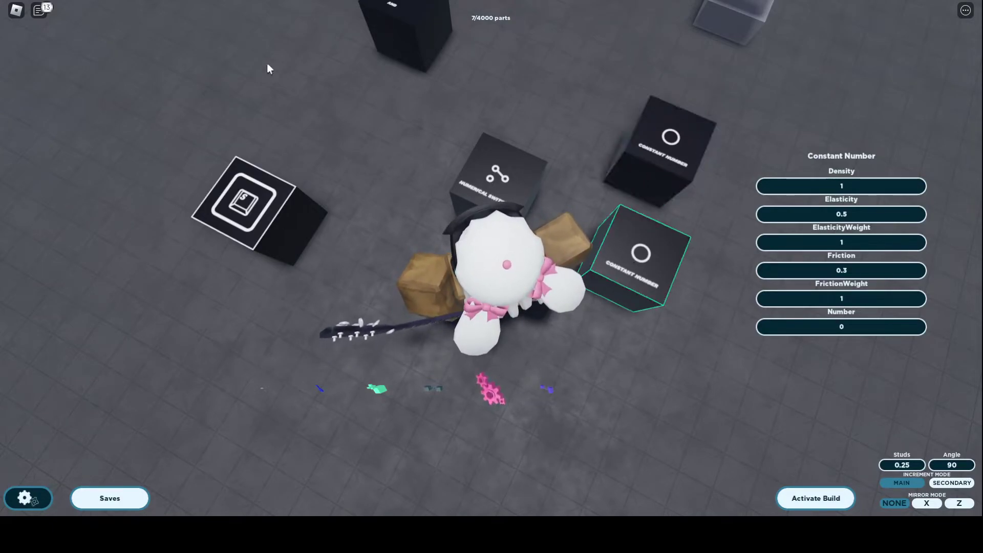
key("1")
left_click(560, 176)
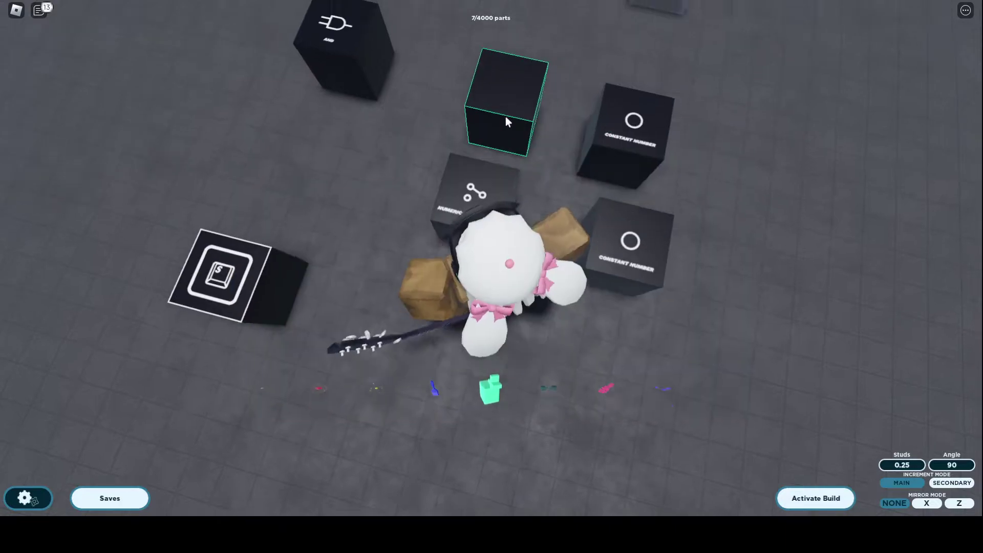
left_click(502, 137)
key("r")
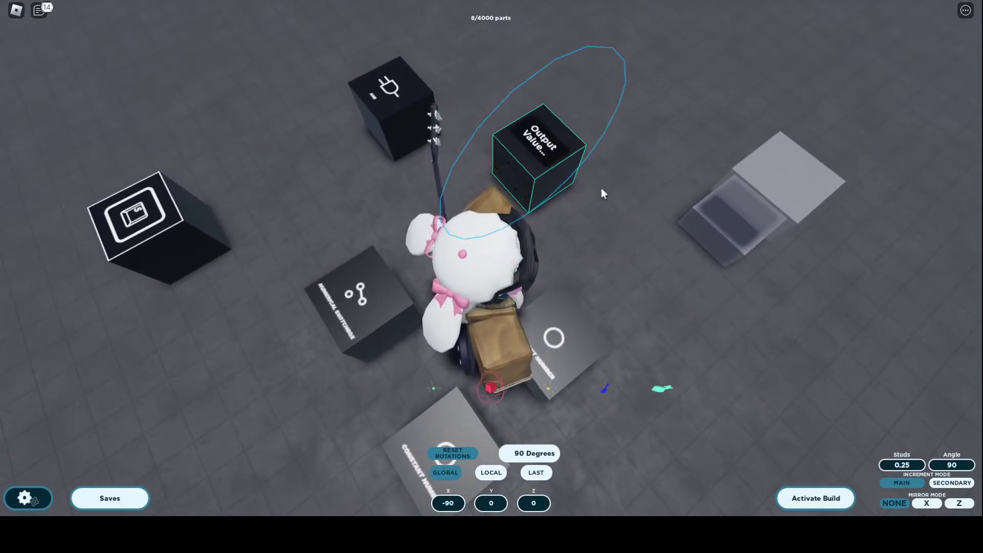
Wire the keybind block's output into the switchbox's on/off control input
key("3")
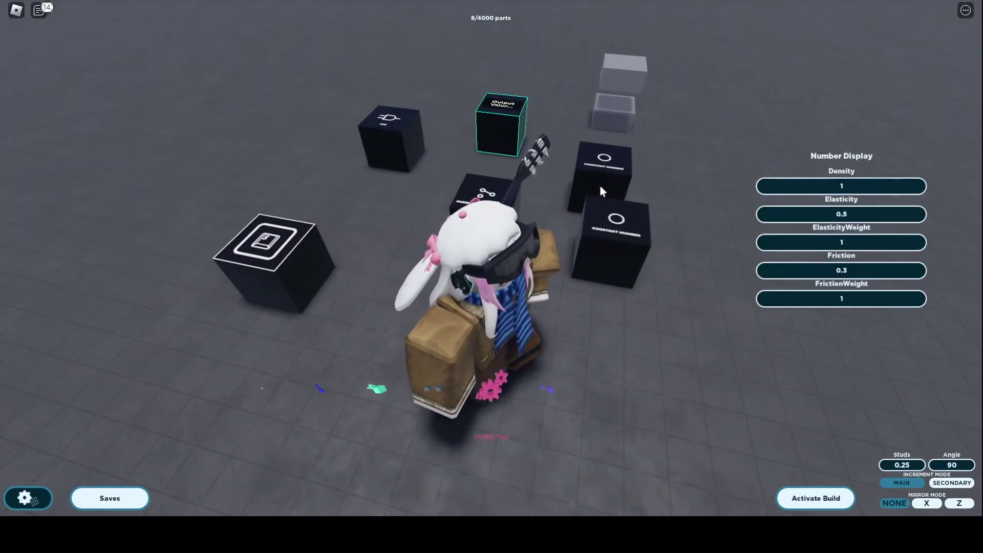
key("4")
scroll(600, 185, "up", 5)
mouse_move(352, 221)
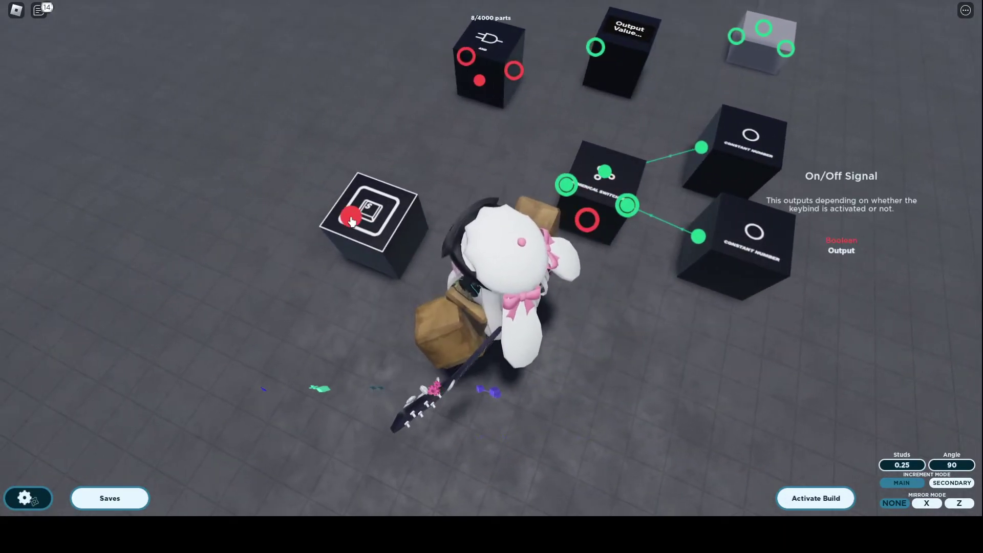
left_click(587, 219)
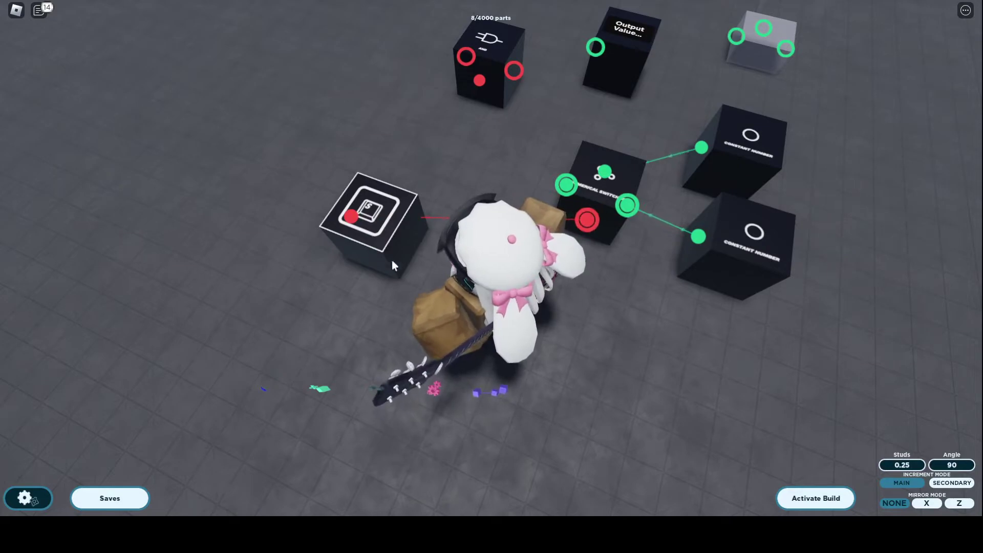
Wire the switchbox output into the Number Display's Number Input
scroll(575, 351, "up", 3)
mouse_move(614, 172)
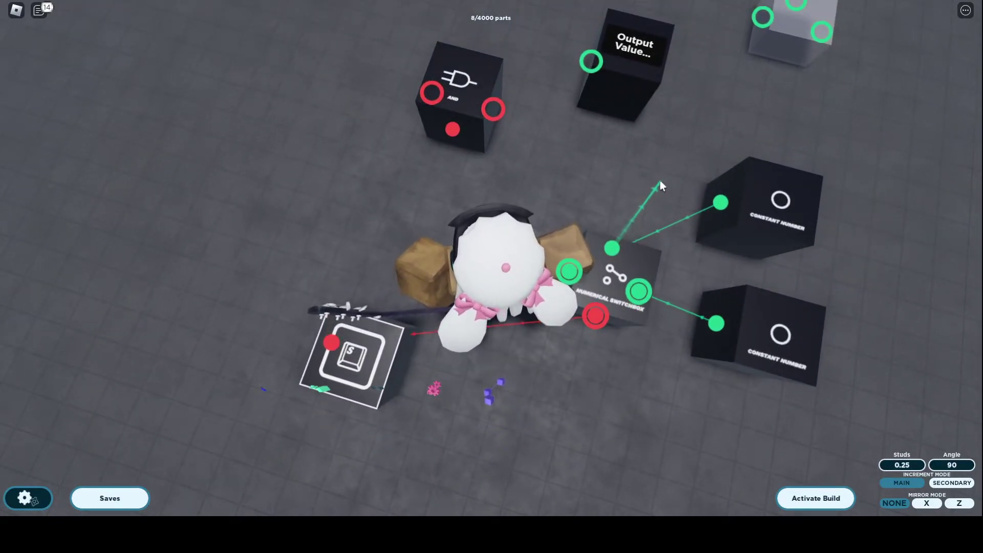
key("w")
left_click(595, 132)
mouse_move(597, 129)
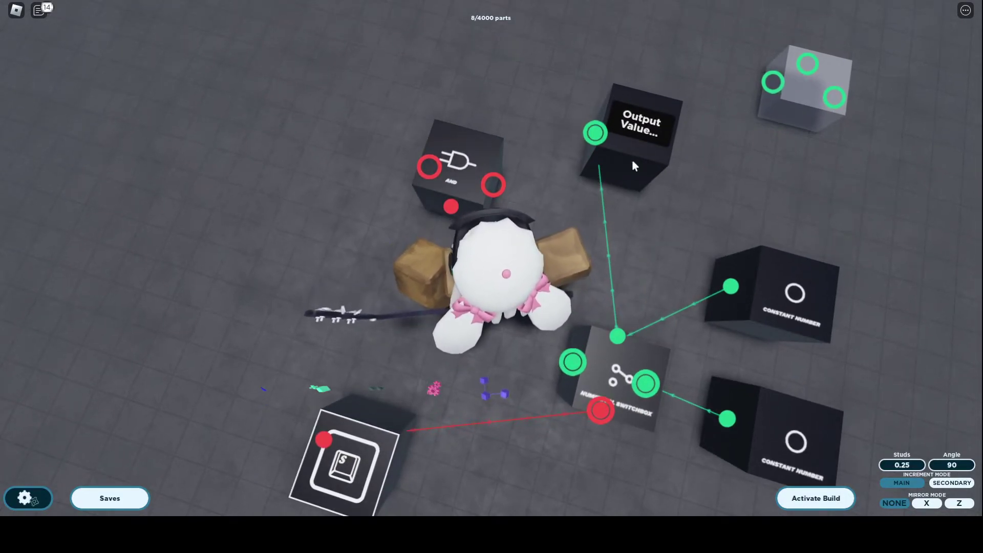
Save the circuit to slot #6, confirming the overwrite, then activate the build
key("e")
key("e")
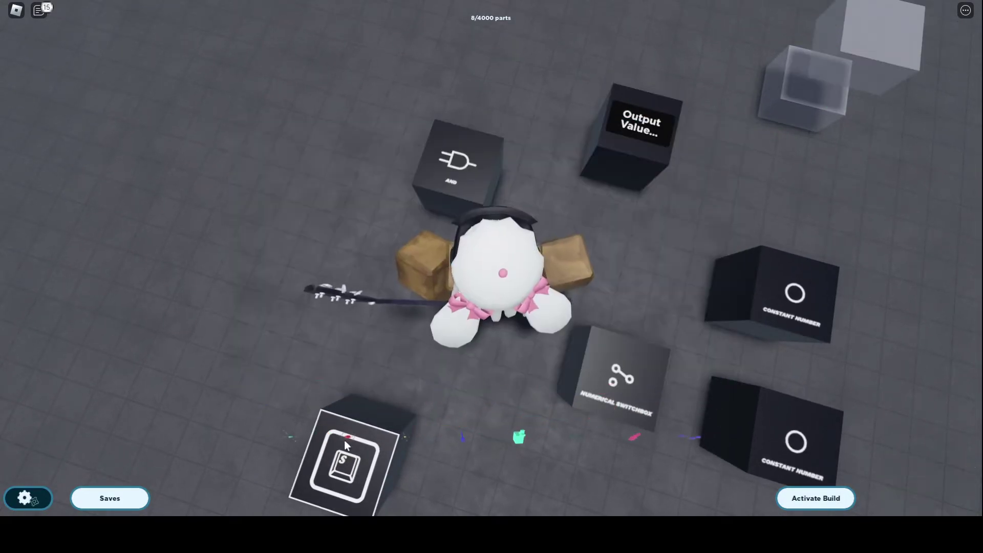
left_click(102, 501)
left_click(630, 417)
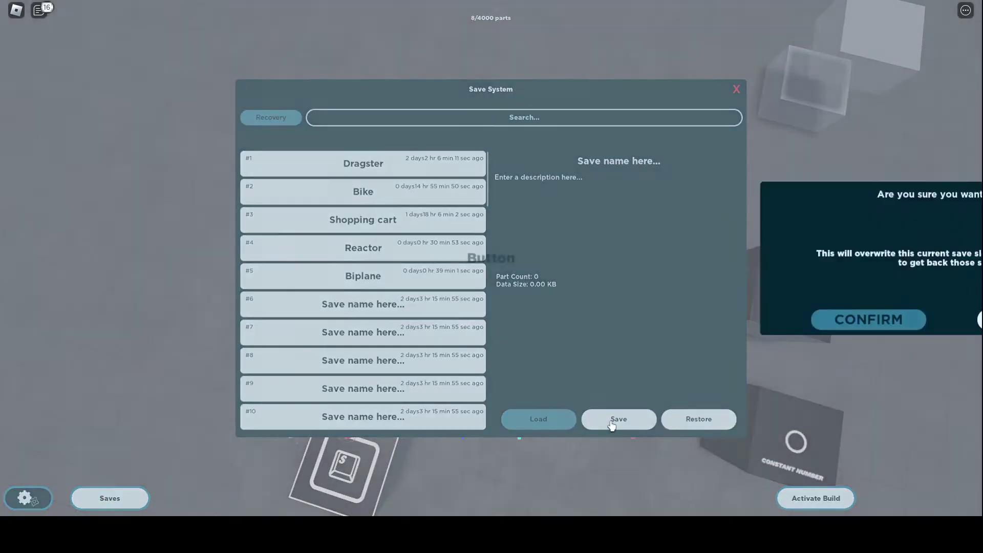
left_click(444, 320)
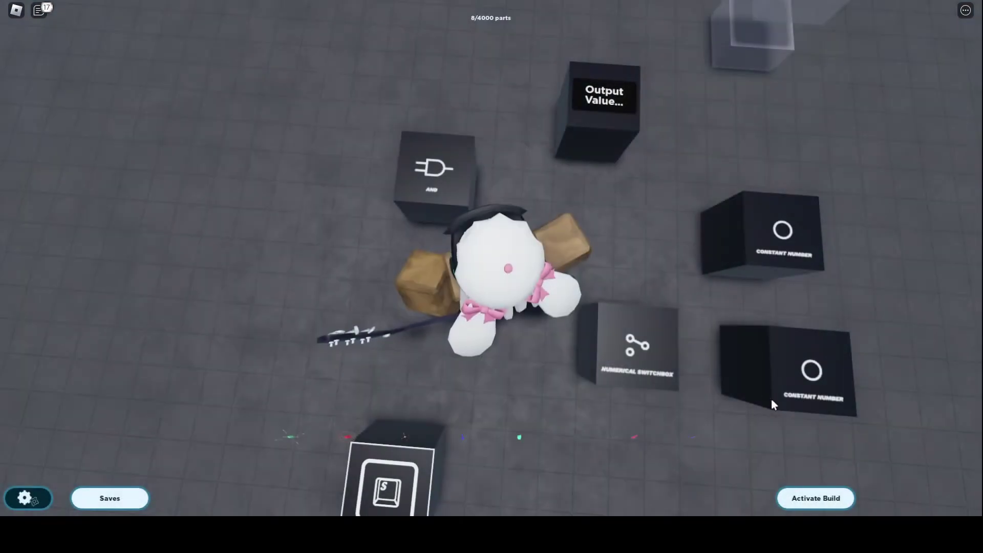
left_click(815, 498)
left_click(430, 319)
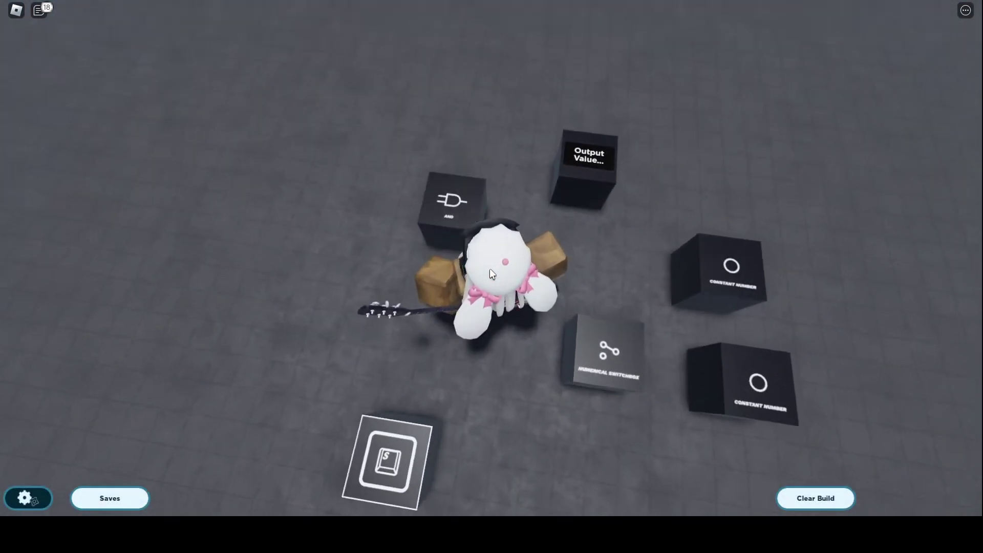
Toggle the keybind repeatedly so the number display flips between 1 and 0, ending on 1
key("w")
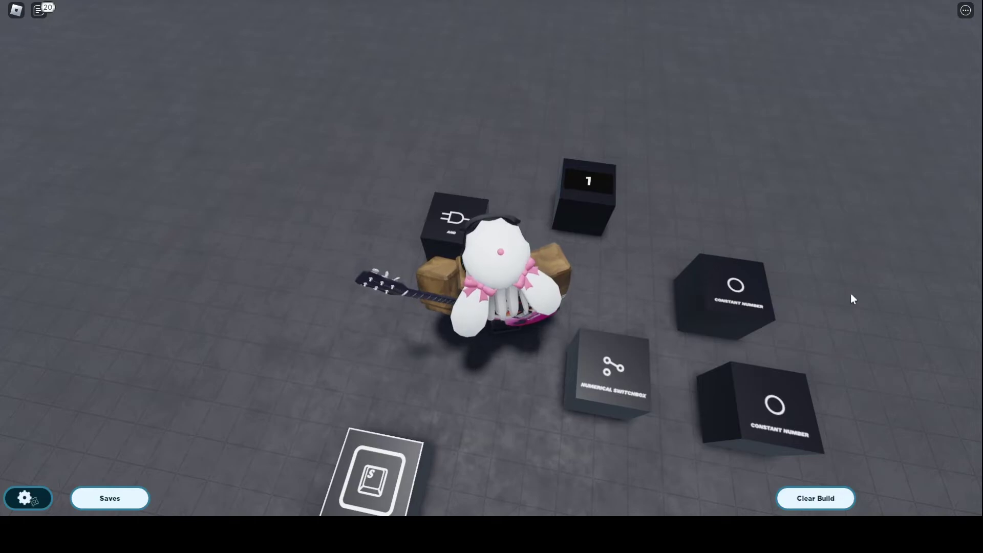
key("period")
left_click(670, 255)
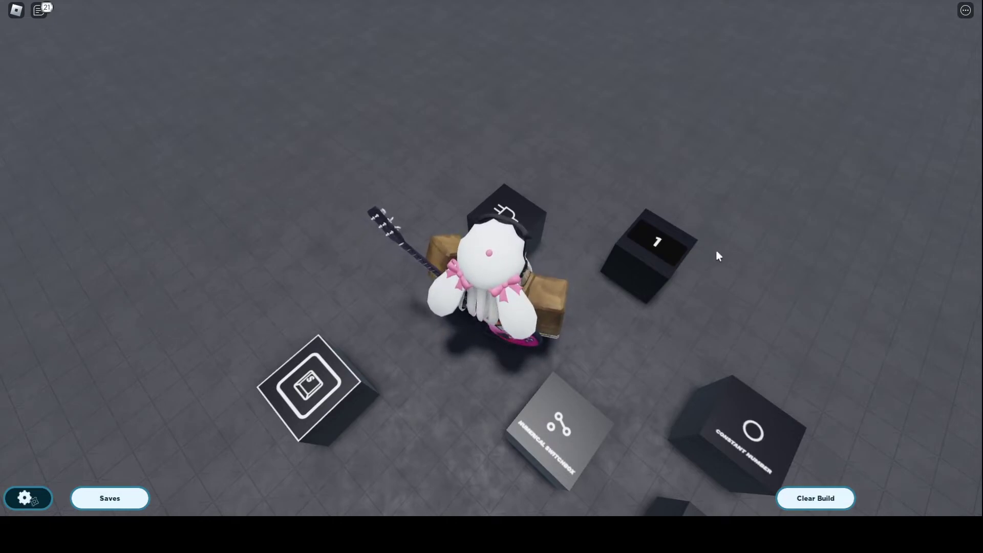
Flip the display to 0, then load the build saved in slot #6 and confirm
key("period")
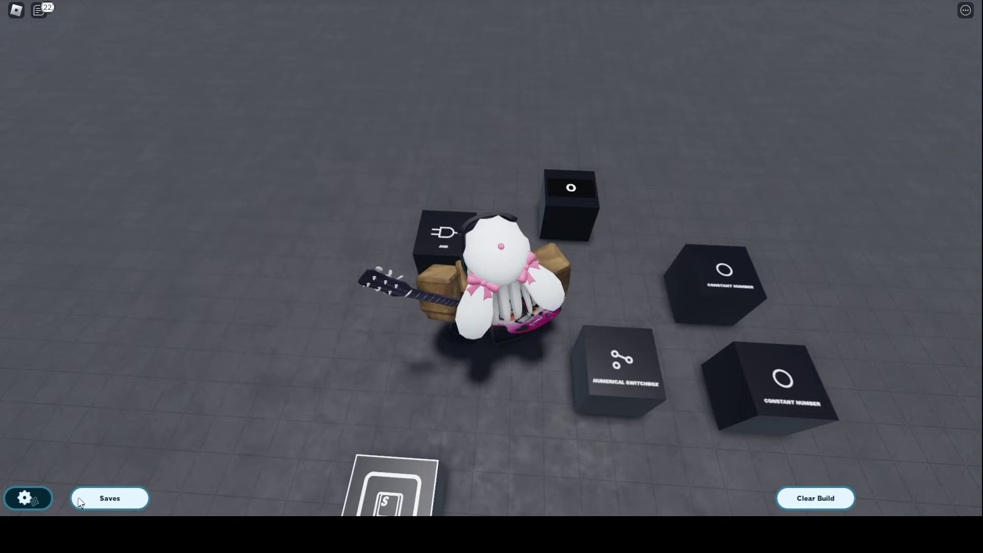
left_click(82, 499)
left_click(407, 283)
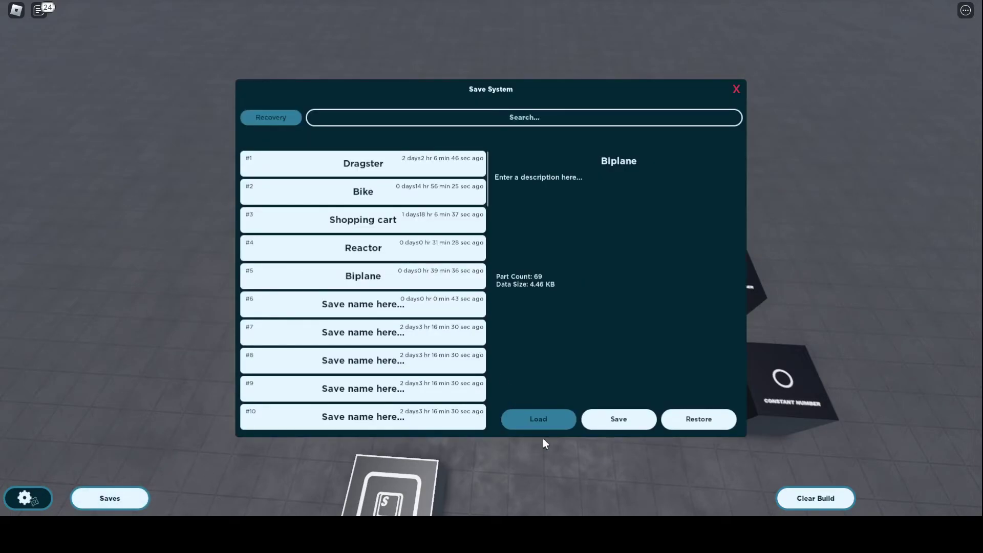
left_click(363, 304)
left_click(512, 419)
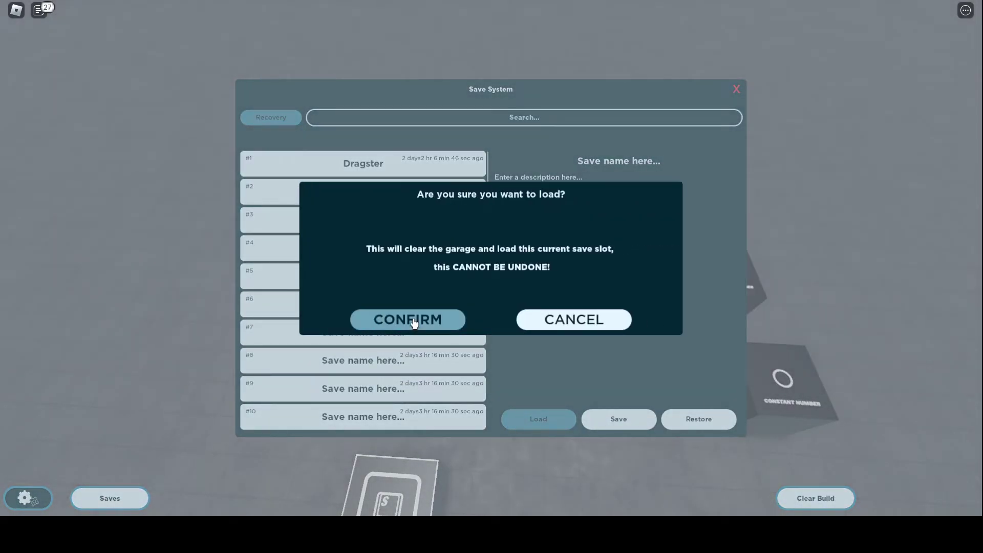
left_click(415, 321)
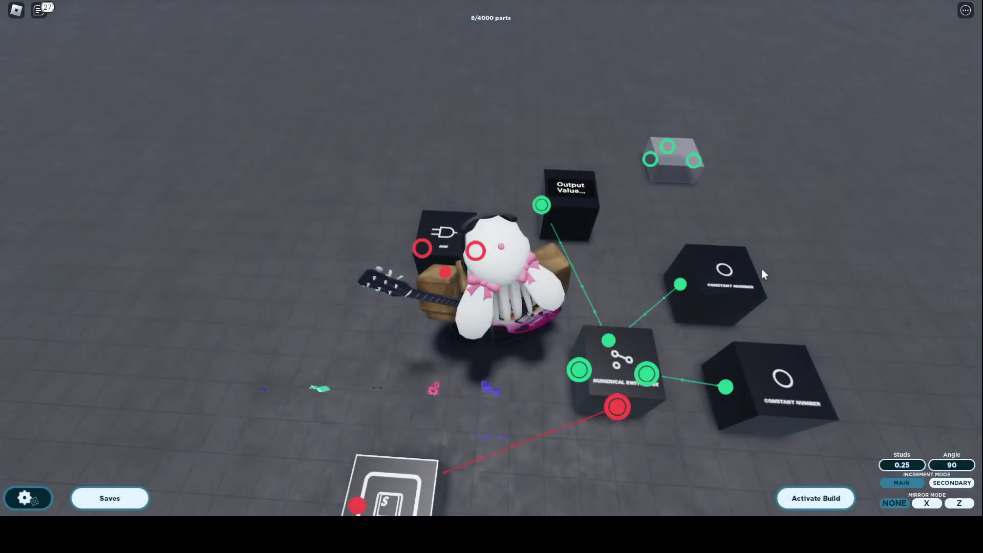
left_click(726, 279)
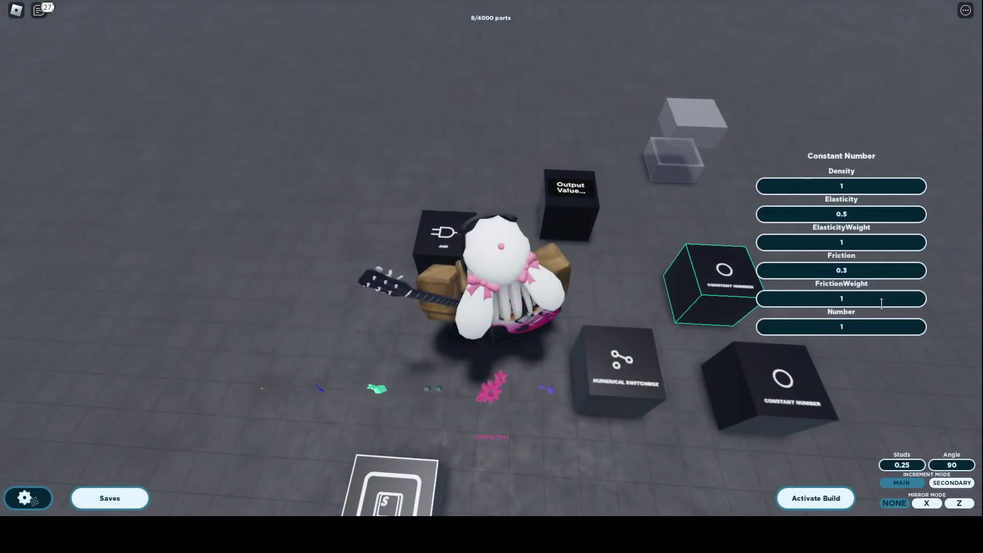
type("93")
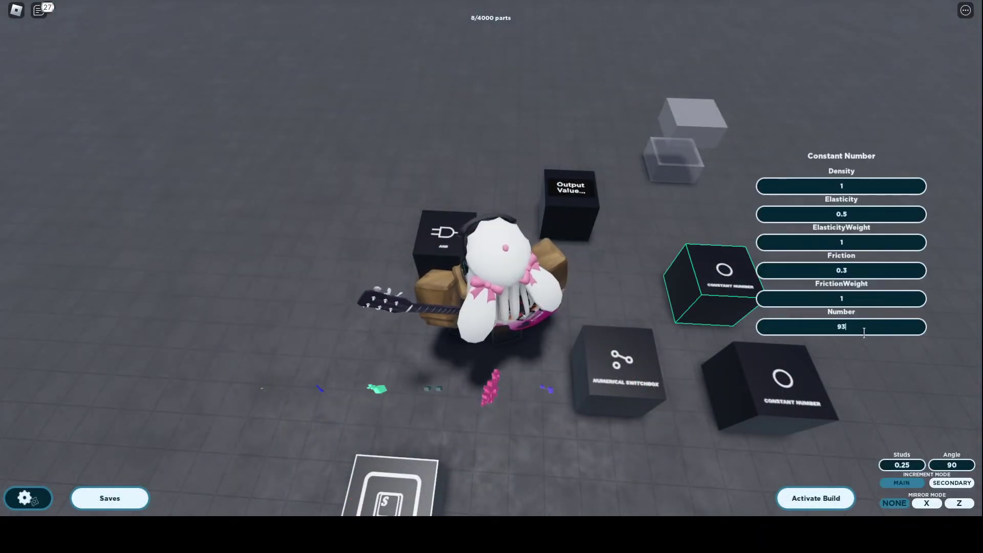
type("995")
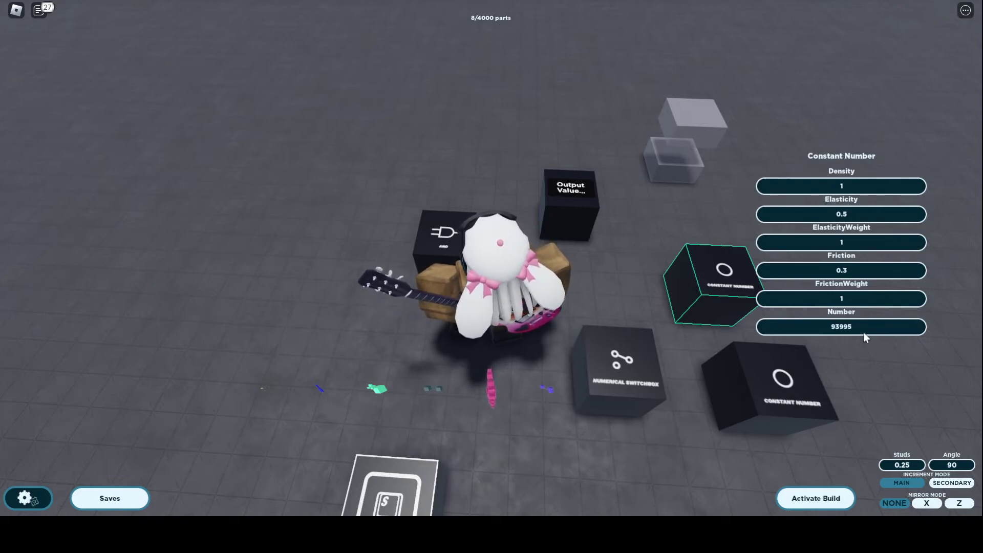
left_click(807, 393)
left_click(845, 328)
type("5554450")
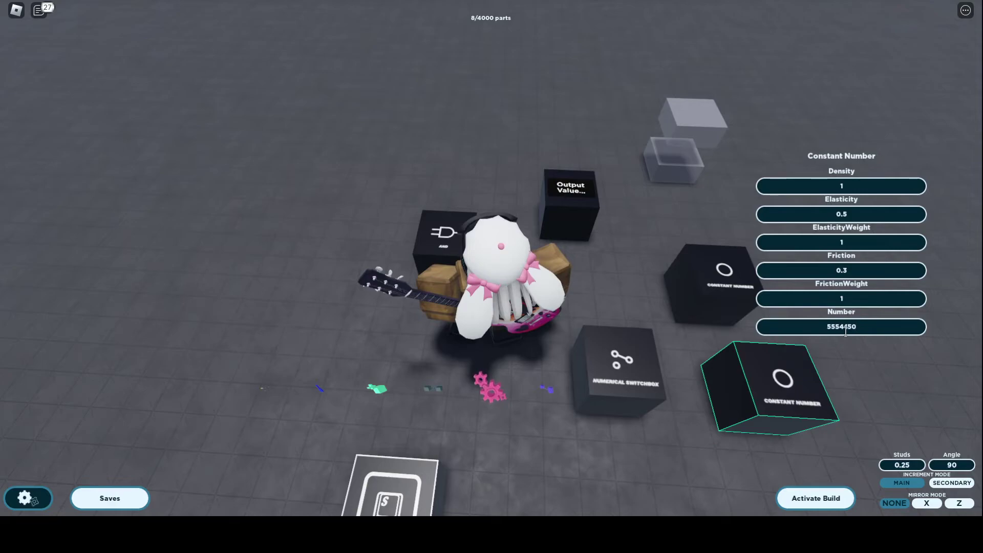
type("83")
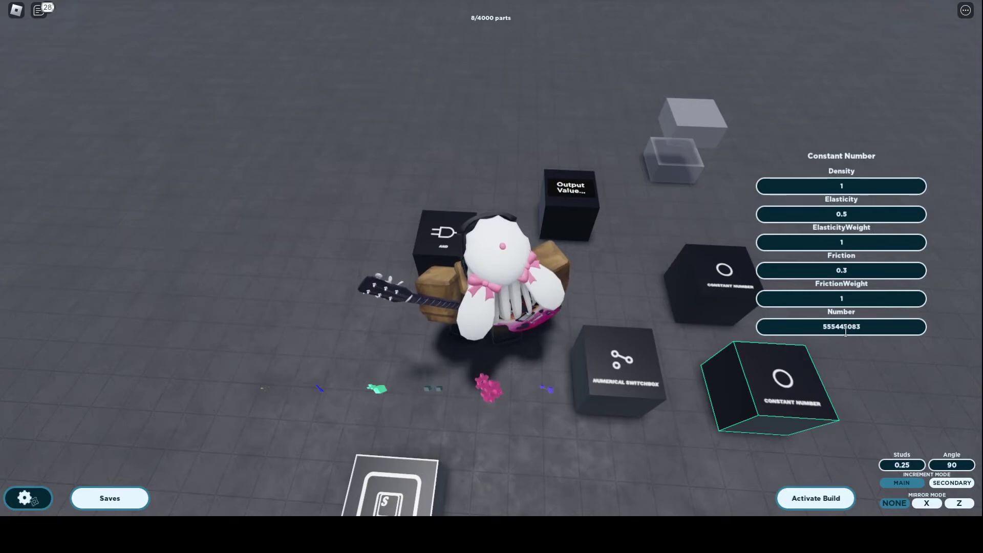
type("5559408308")
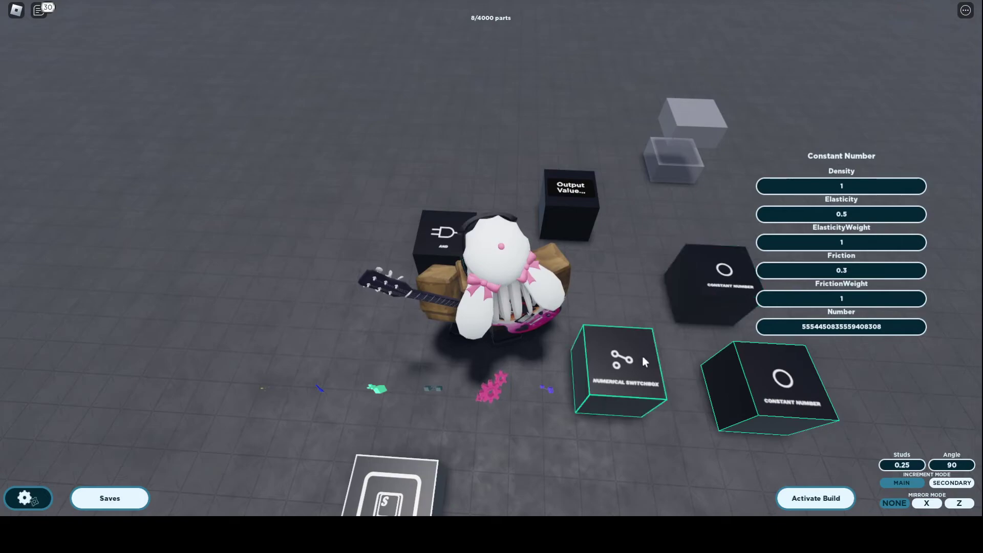
Reselect the second constant block to check that its value is capped at 2147483
left_click(631, 295)
left_click(768, 389)
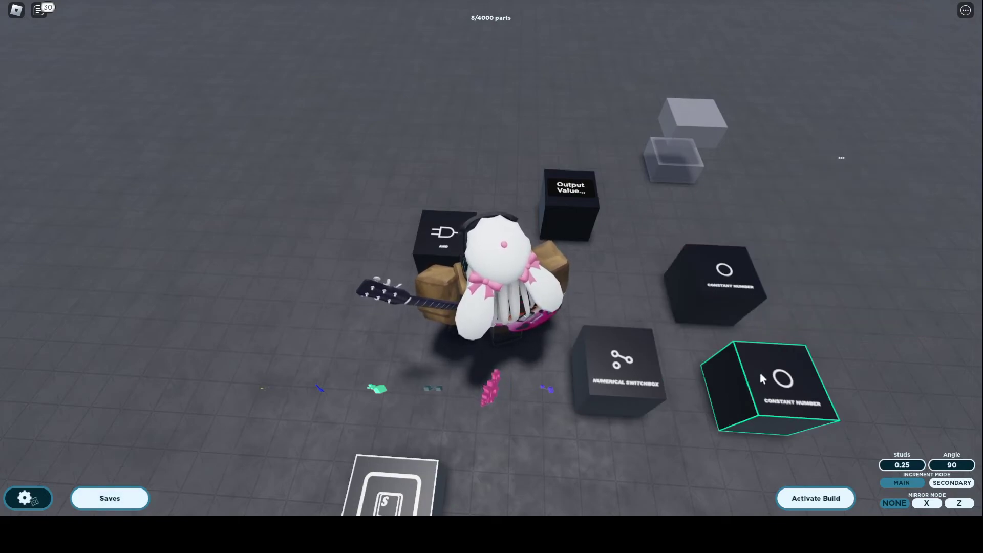
left_click(616, 265)
left_click(783, 389)
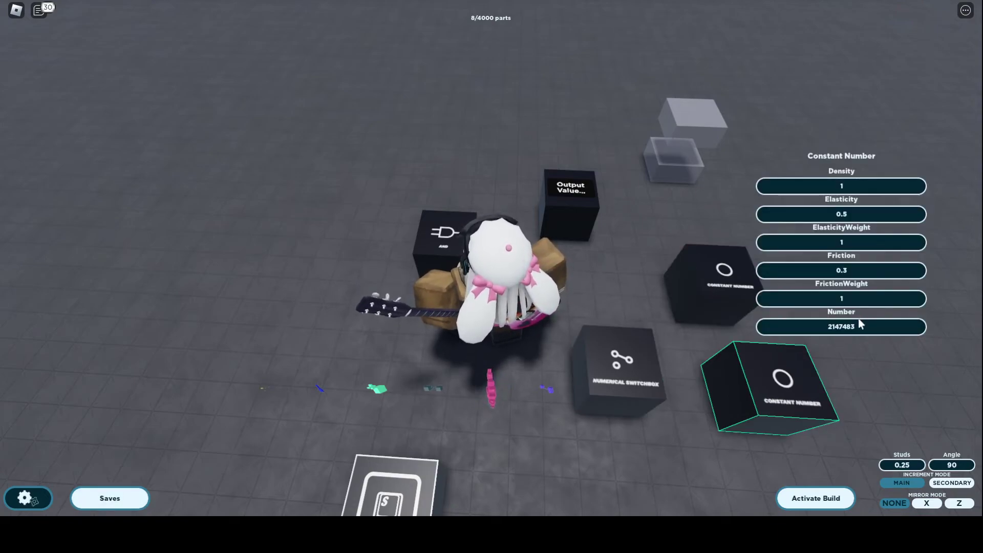
Save the edited circuit into slot #6 and confirm overwriting it
left_click(122, 507)
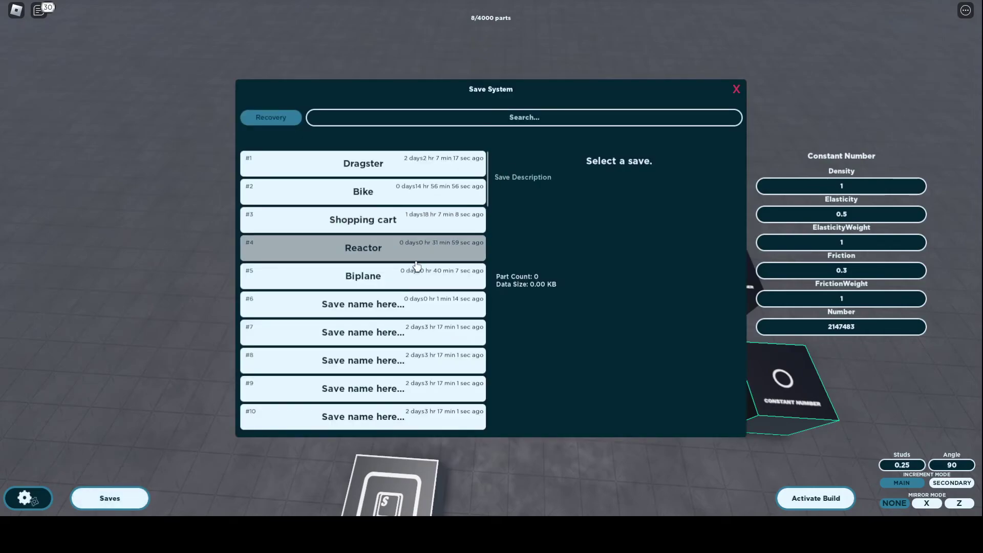
left_click(390, 306)
left_click(627, 417)
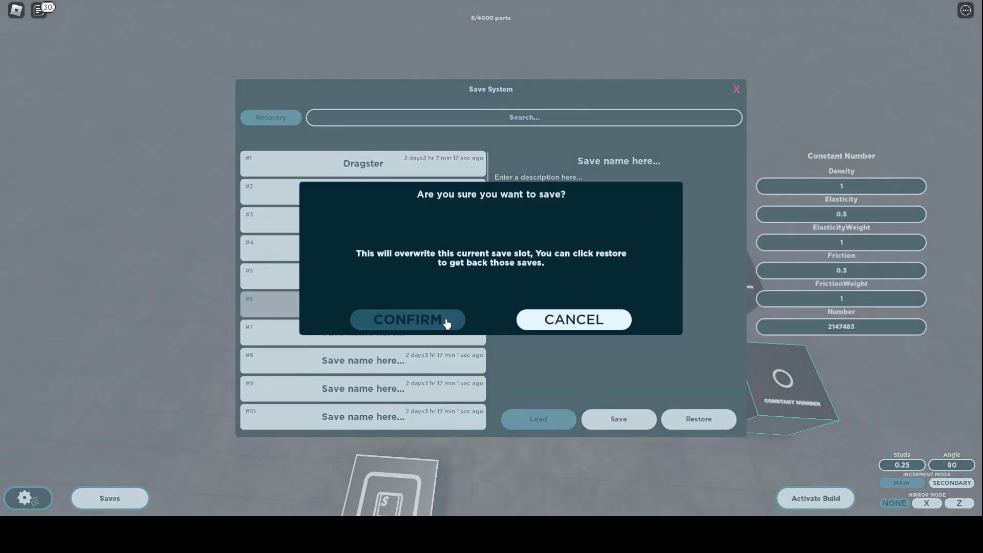
left_click(446, 326)
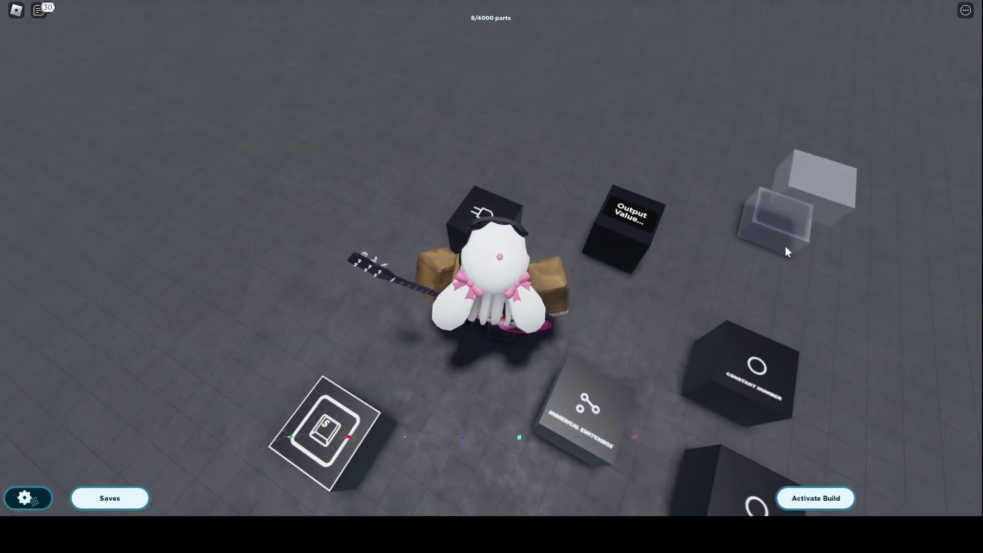
Activate the build and confirm, unanchoring the creation so the updated circuit is live
key("e")
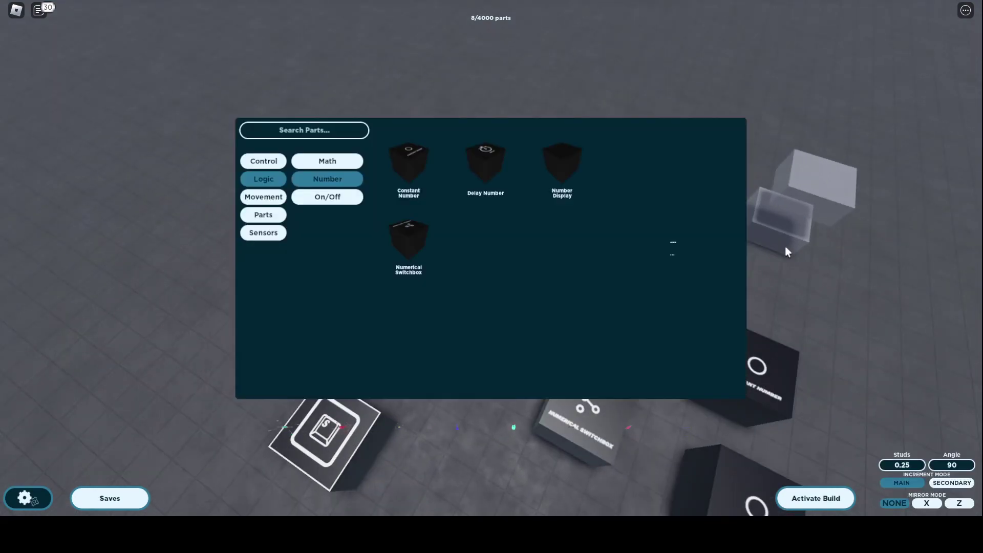
key("e")
left_click(815, 498)
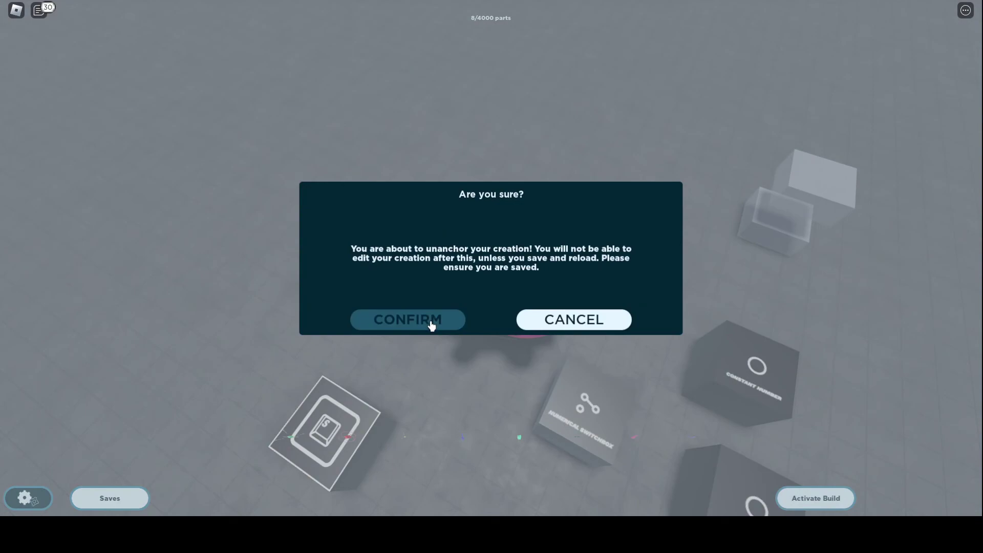
left_click(432, 322)
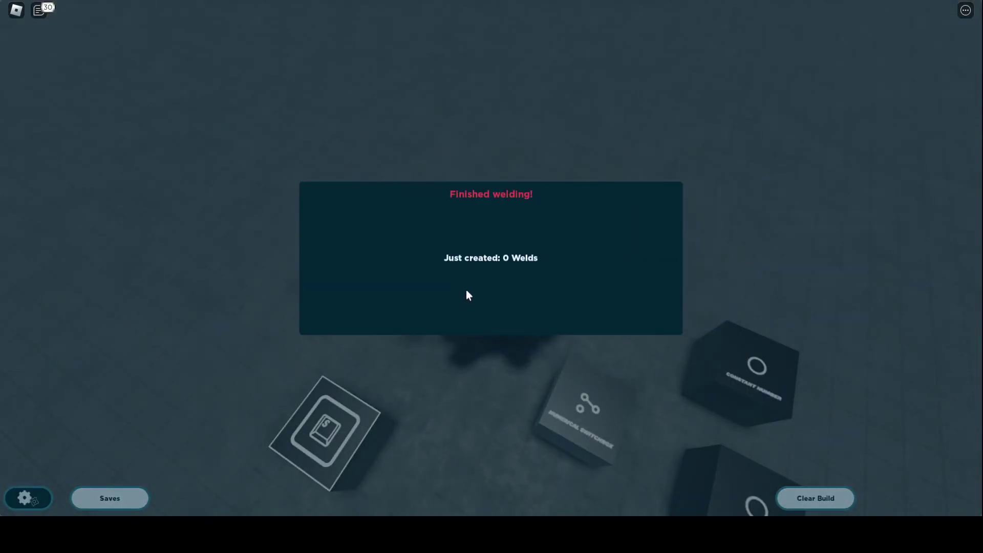